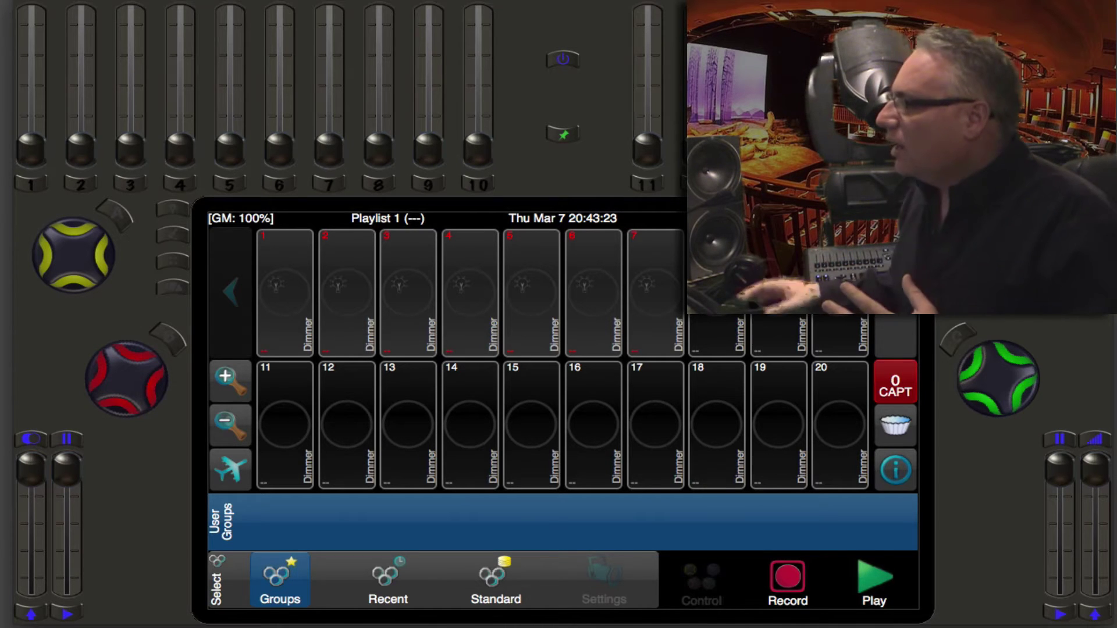
Select lights 1, 2, then 3 on the Groups page, leaving light 3 as the only captured fixture
{"action": "left_click", "coordinate": [285, 325]}
{"action": "left_click", "coordinate": [324, 315]}
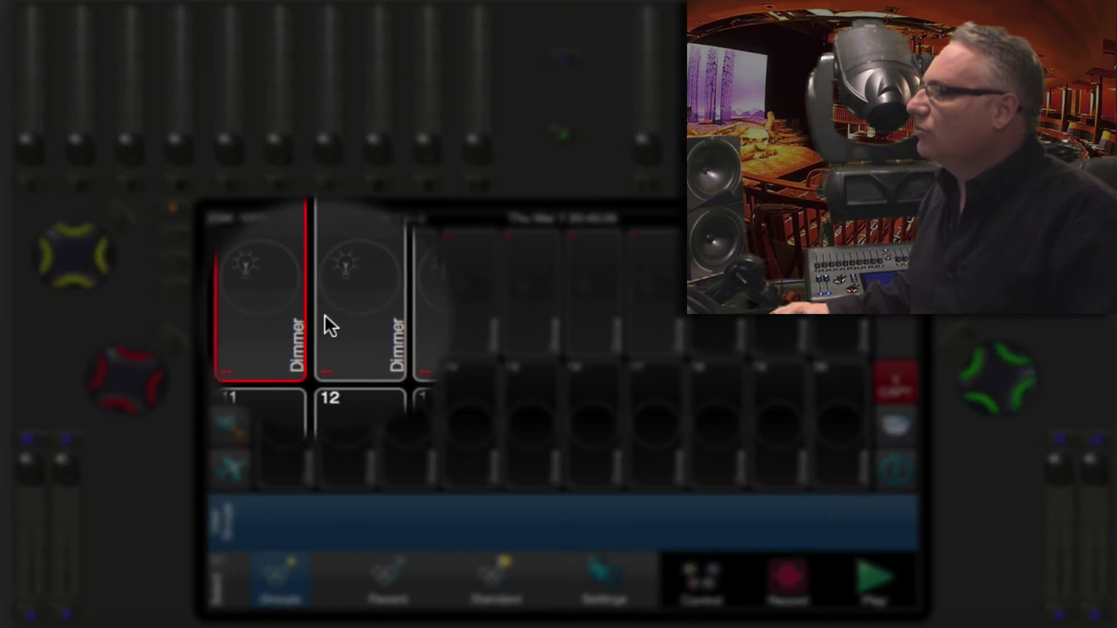
{"action": "left_click", "coordinate": [412, 309]}
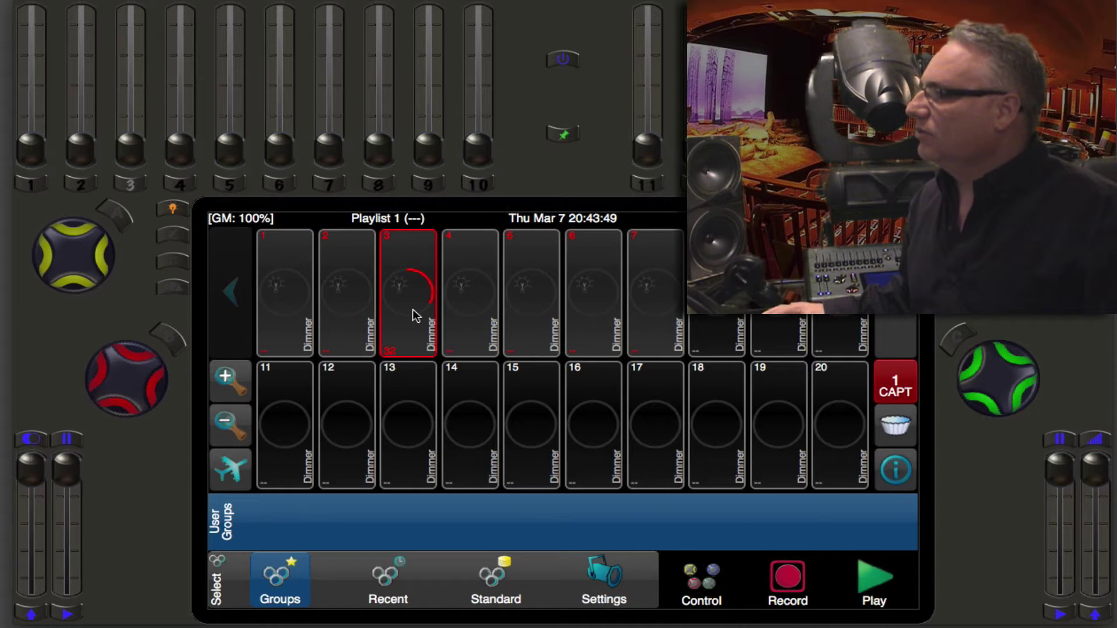
{"action": "left_click", "coordinate": [416, 315]}
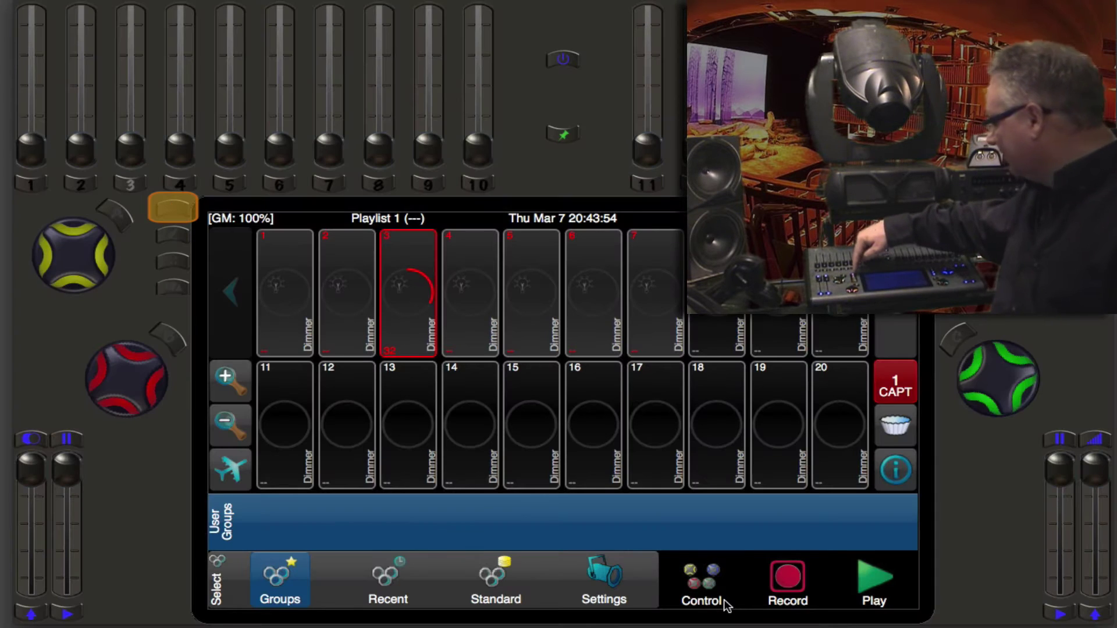
Try light 3 at the 50% and 80% intensity presets, then settle on 20%
{"action": "left_click", "coordinate": [726, 605]}
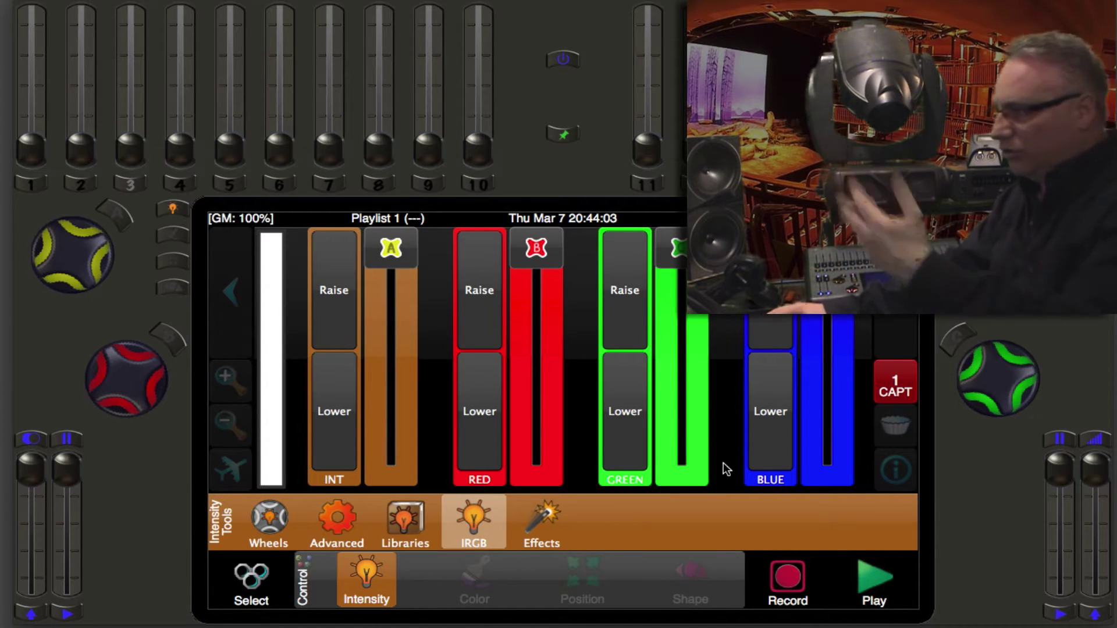
{"action": "left_click", "coordinate": [397, 525]}
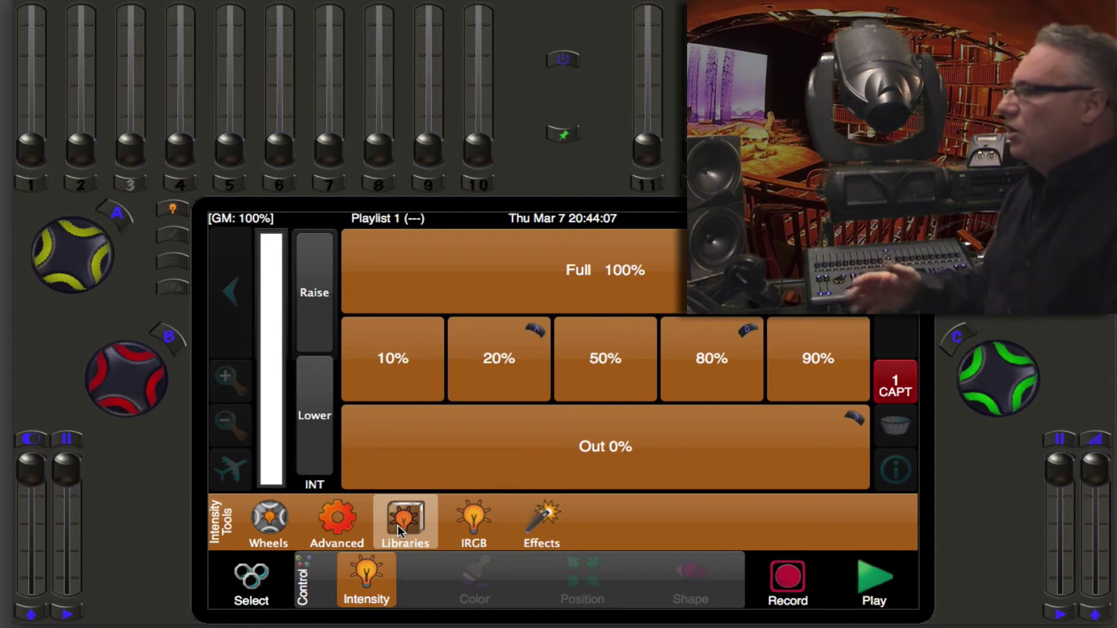
{"action": "left_click", "coordinate": [599, 365]}
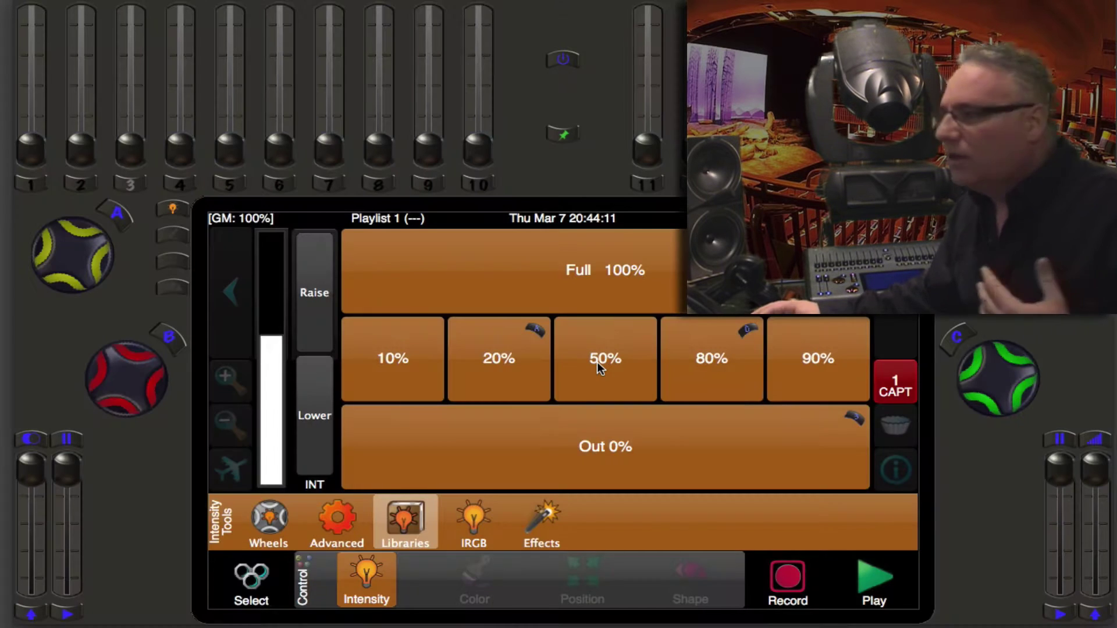
{"action": "left_click", "coordinate": [734, 356]}
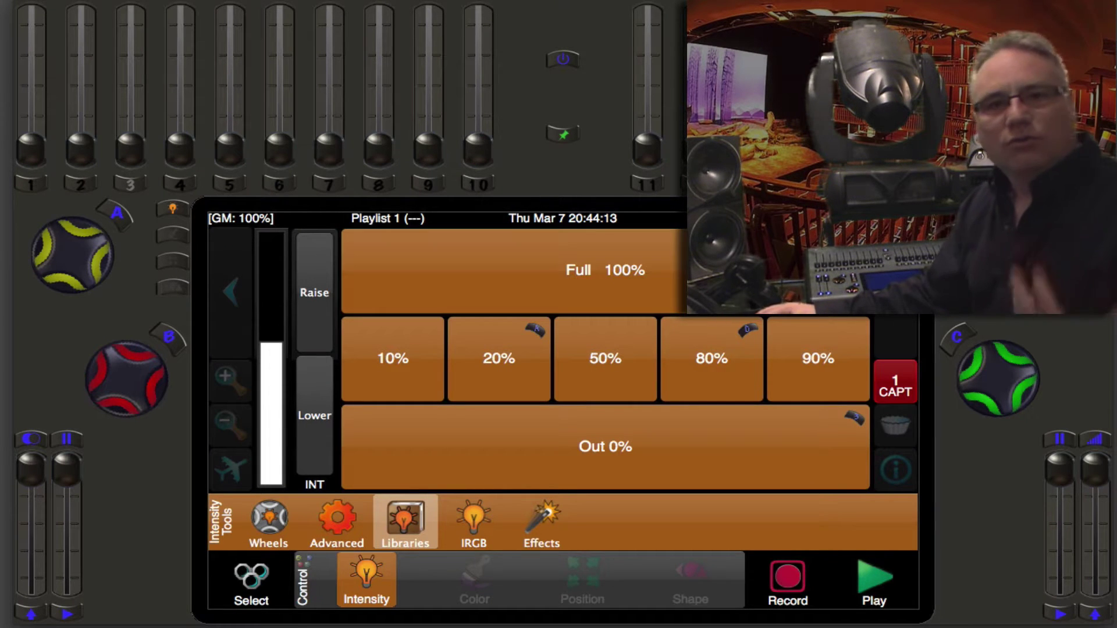
{"action": "left_click", "coordinate": [504, 376]}
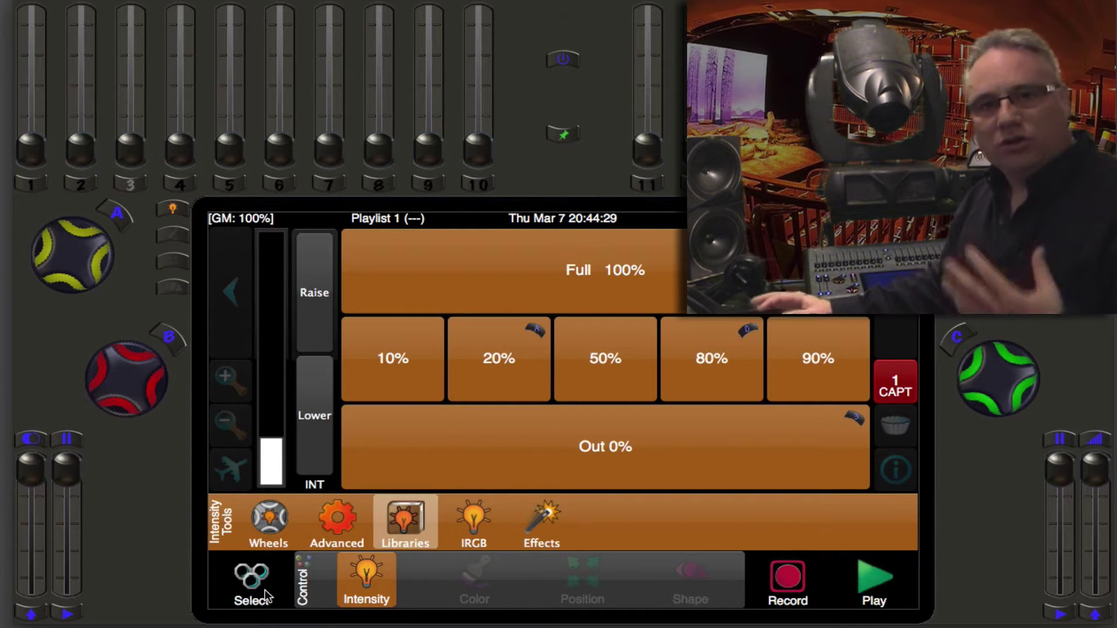
Swap the selection from light 3 to light 1 and open its DMX address settings
{"action": "left_click", "coordinate": [265, 594]}
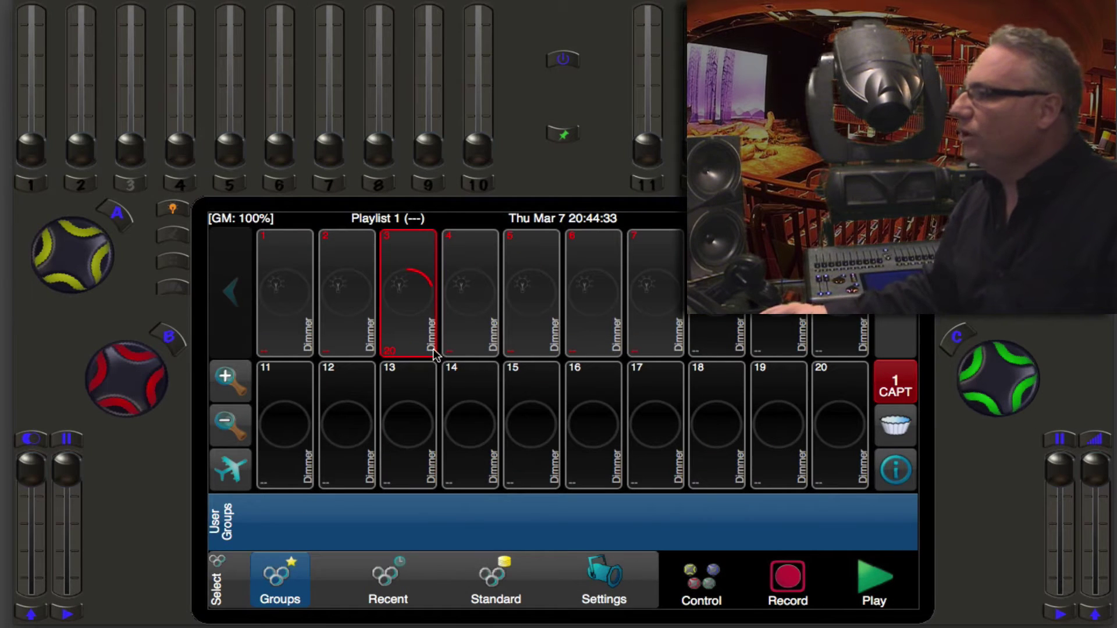
{"action": "left_click", "coordinate": [417, 334]}
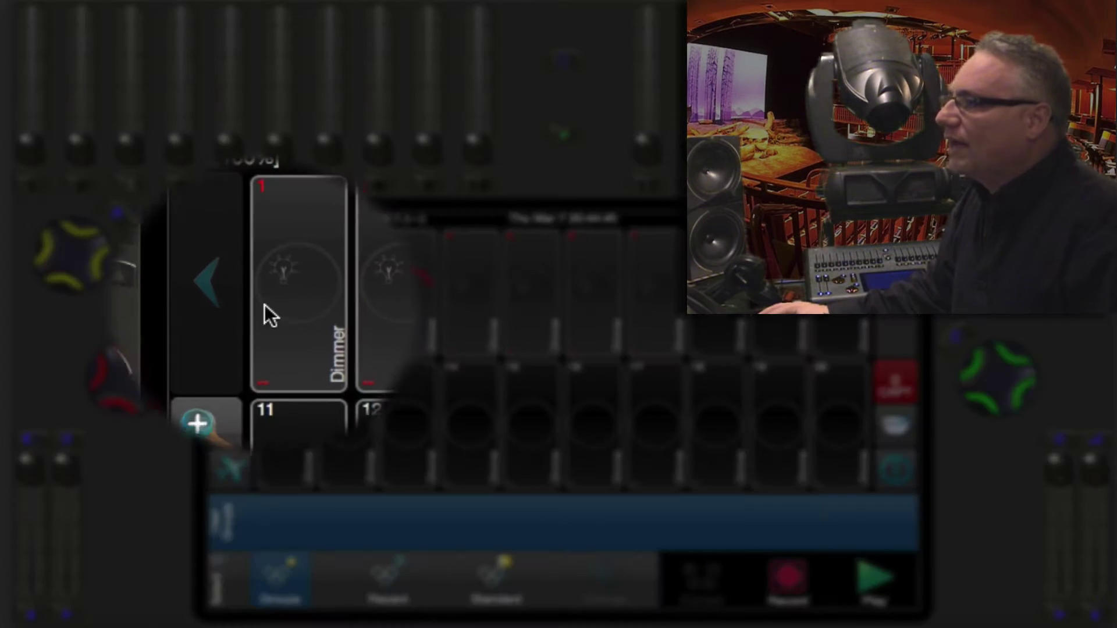
{"action": "left_click", "coordinate": [273, 311]}
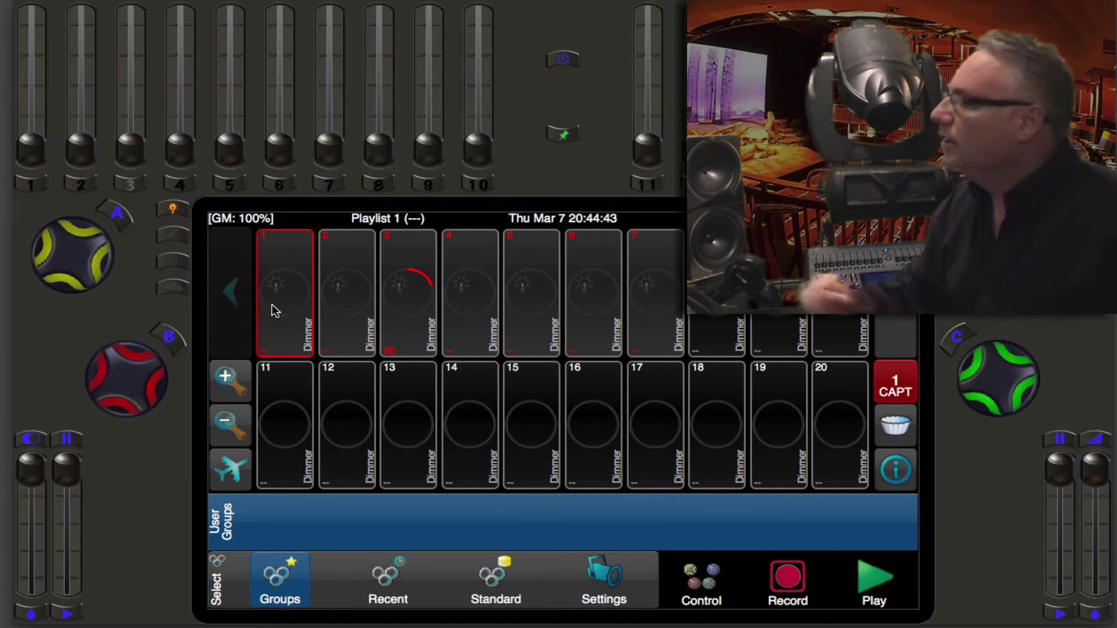
{"action": "left_click", "coordinate": [605, 584]}
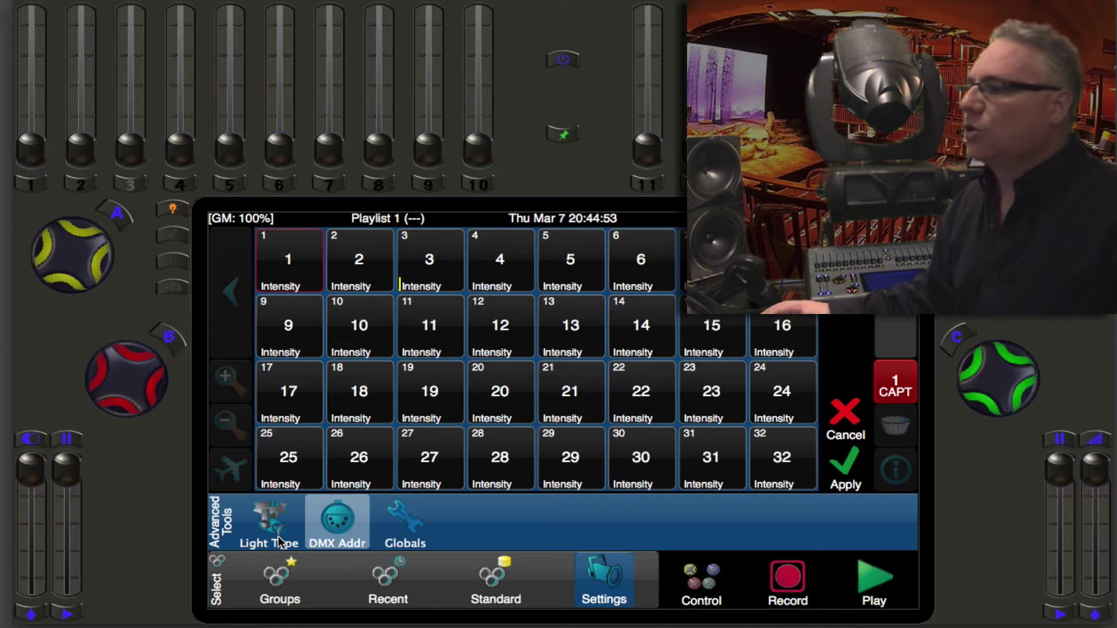
Check the Light Type and DMX Addr pages, then confirm the Globals light count of 100
{"action": "left_click", "coordinate": [270, 521]}
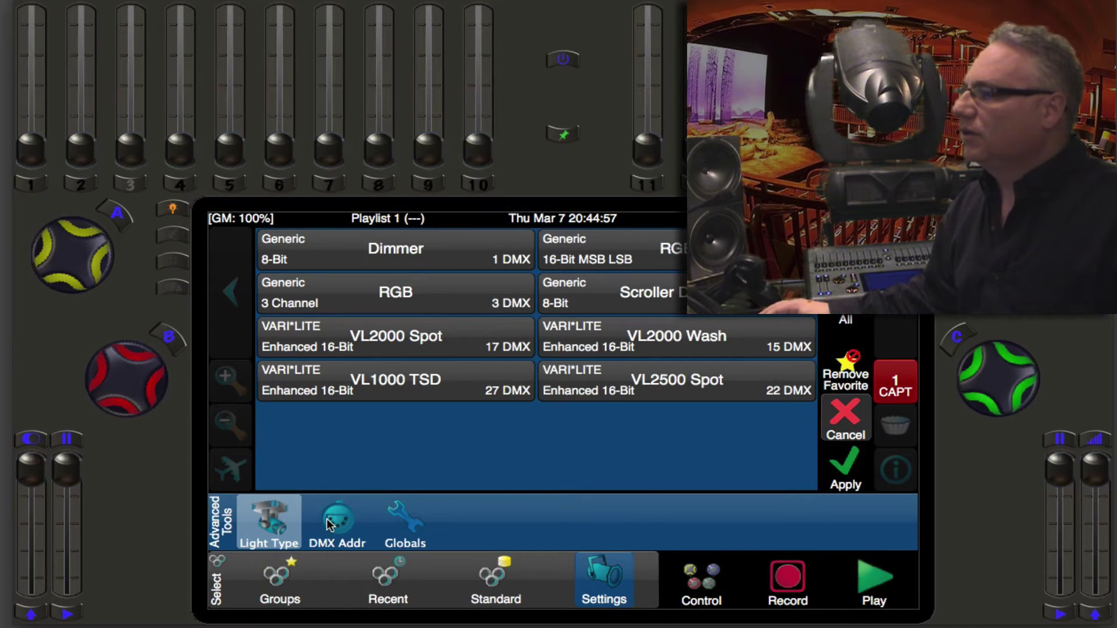
{"action": "left_click", "coordinate": [329, 523]}
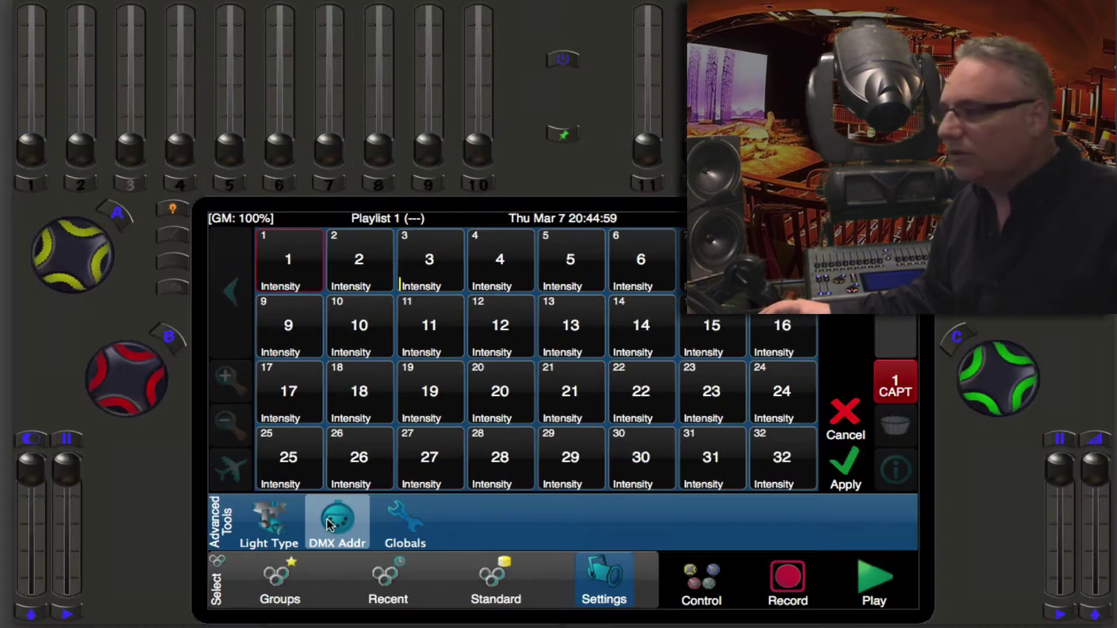
{"action": "left_click", "coordinate": [405, 522]}
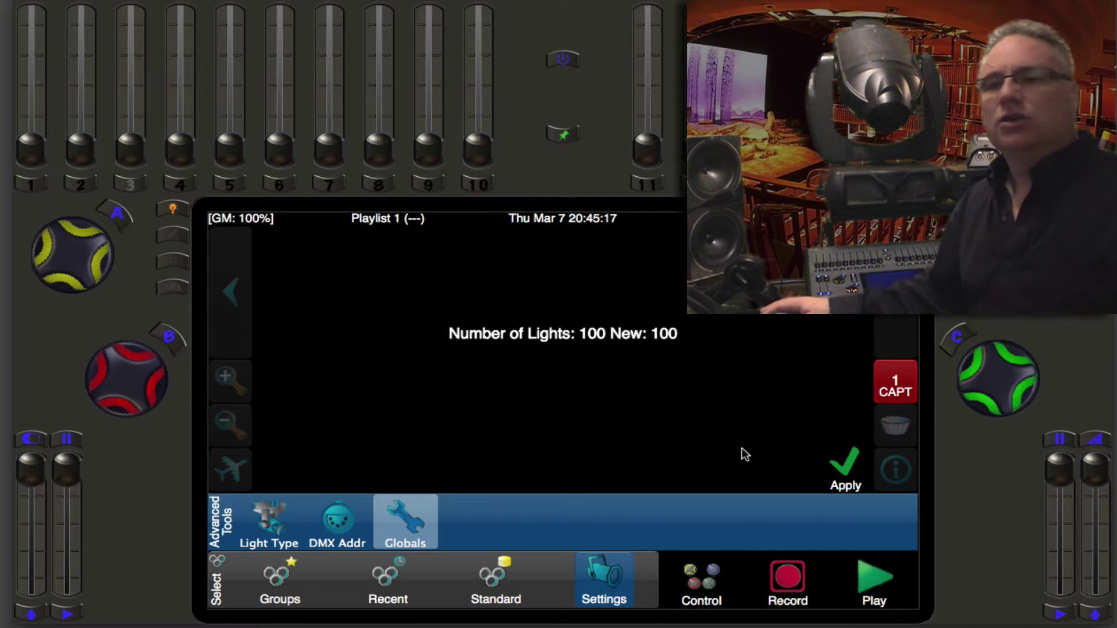
{"action": "left_click", "coordinate": [859, 478]}
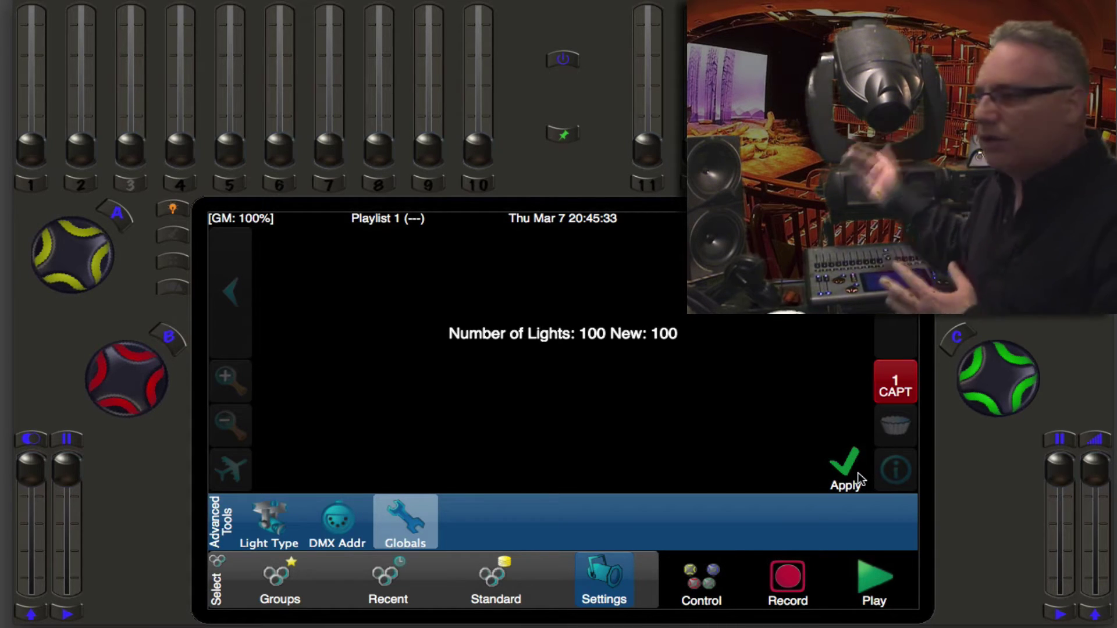
Browse the full fixture library by manufacturer to pick VARI*LITE VL2000 Spot for light 1
{"action": "left_click", "coordinate": [275, 521]}
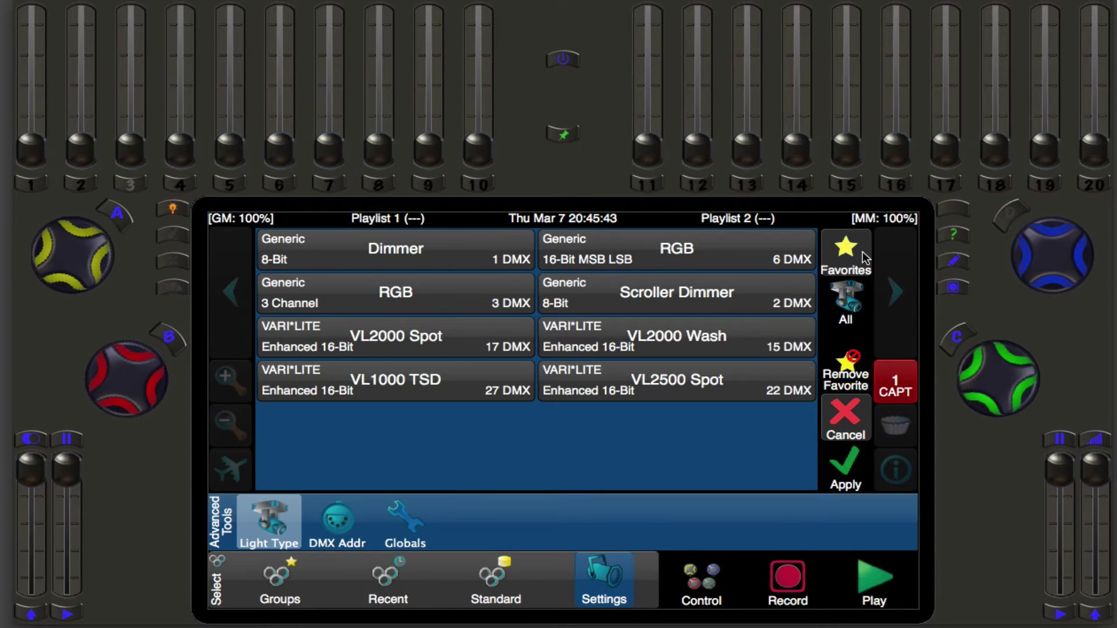
{"action": "left_click", "coordinate": [853, 319]}
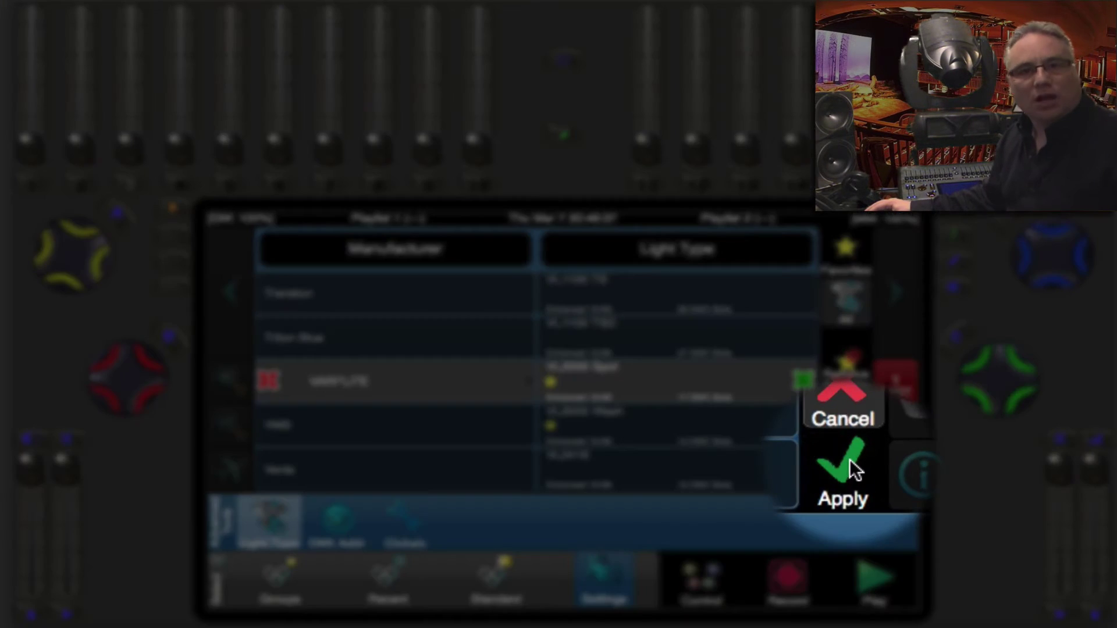
Apply VL2000 Spot as light 1's type and page through patch channels 1–128 and back
{"action": "left_click", "coordinate": [850, 464]}
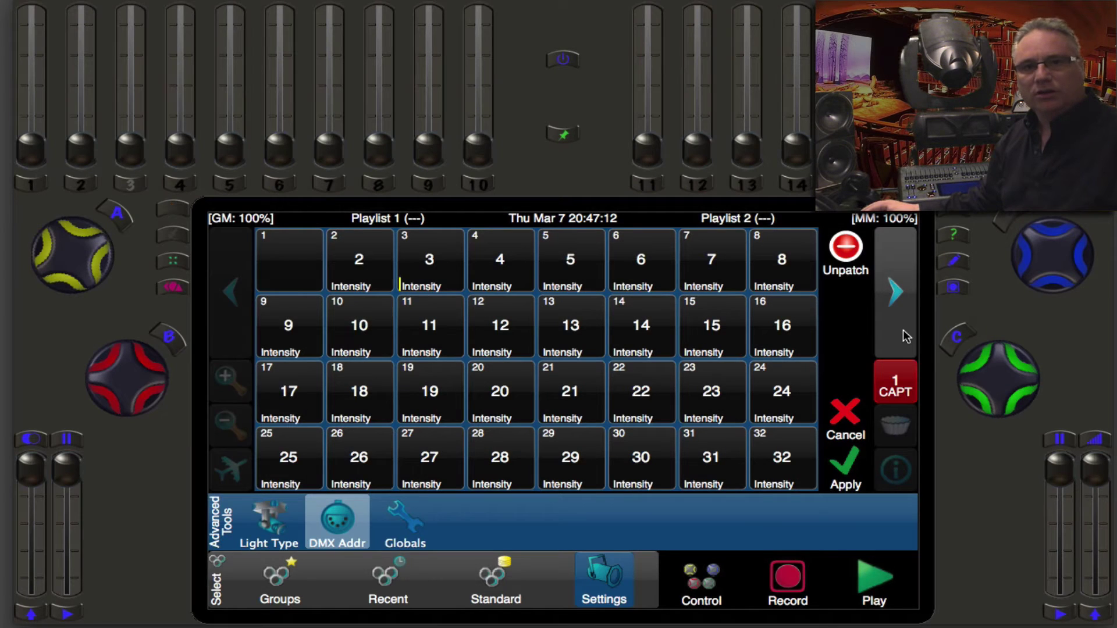
{"action": "left_click", "coordinate": [902, 330]}
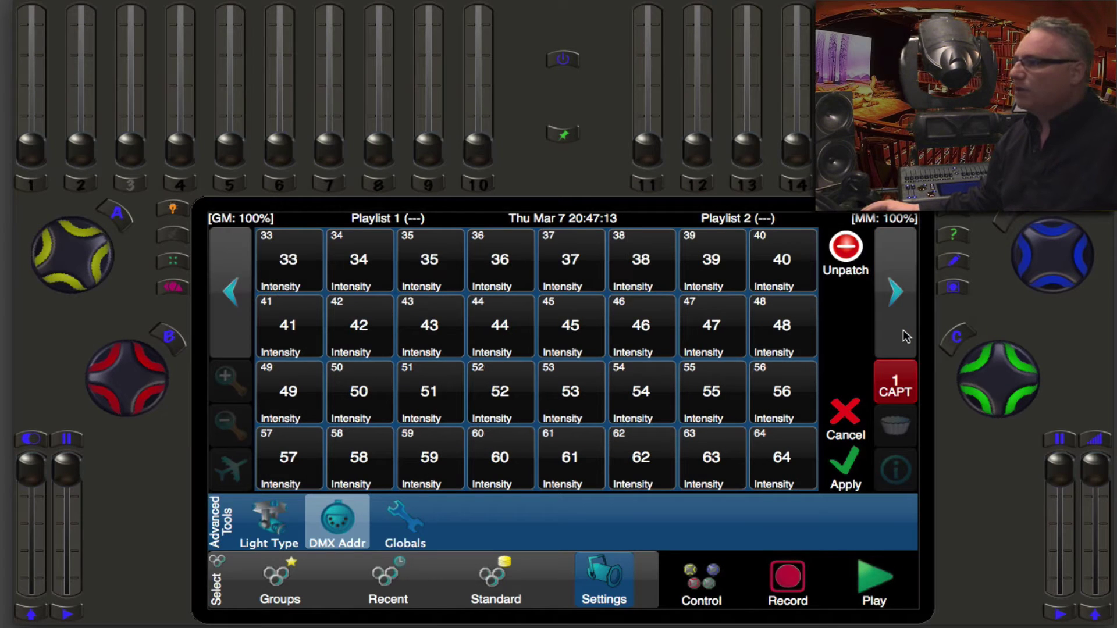
{"action": "left_click", "coordinate": [903, 330]}
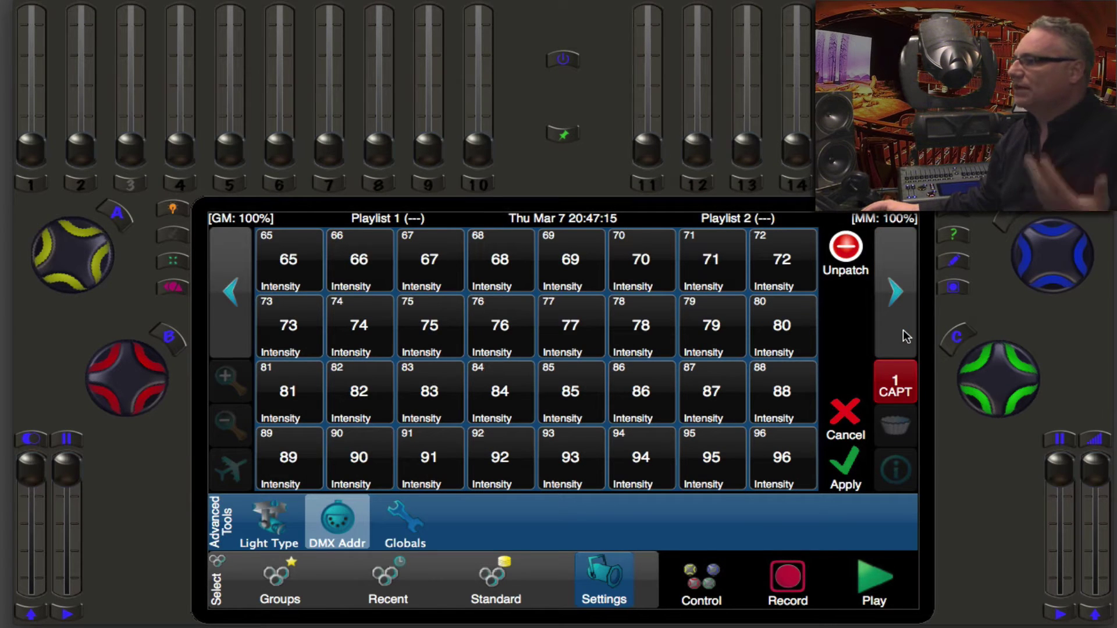
{"action": "left_click", "coordinate": [902, 330]}
{"action": "left_click", "coordinate": [244, 307]}
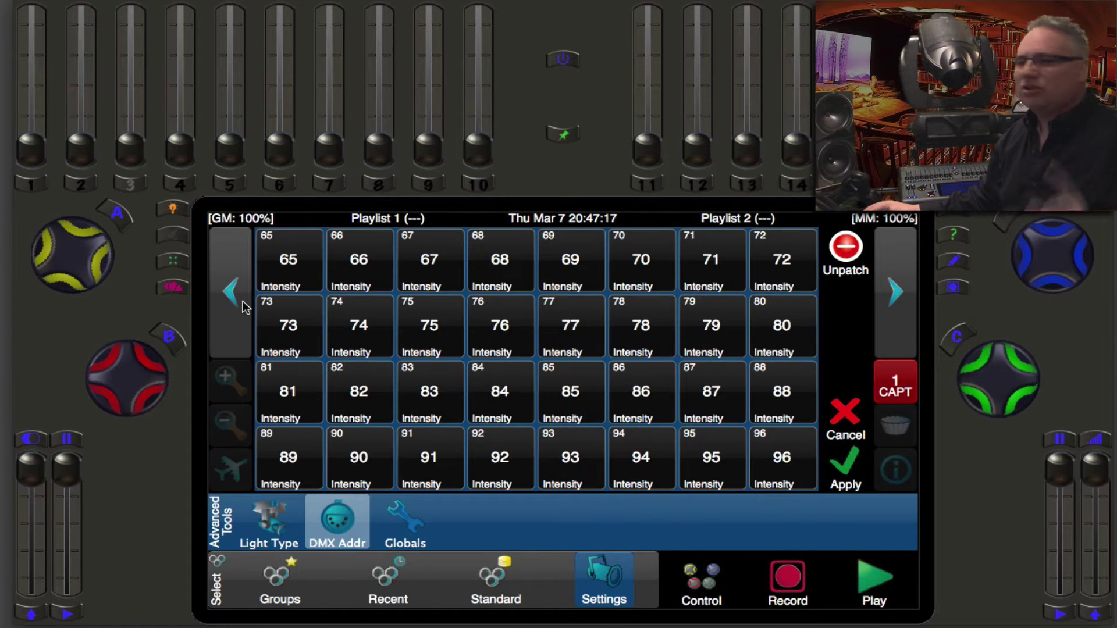
{"action": "left_click", "coordinate": [244, 307]}
{"action": "left_click", "coordinate": [244, 307]}
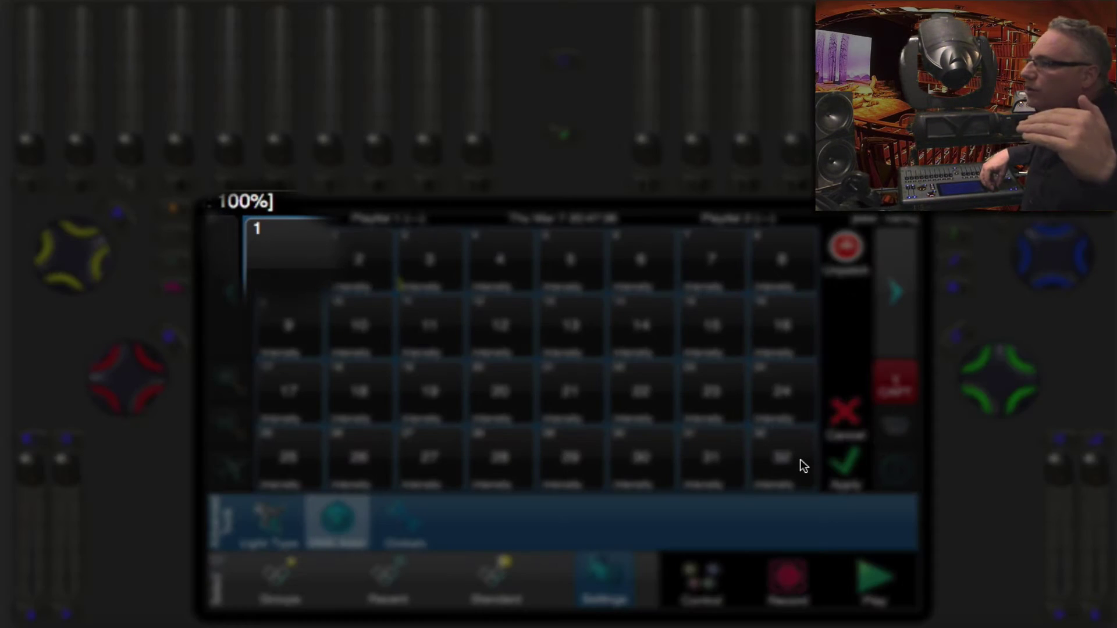
Page the DMX address grid forward to the empty addresses 385–416
{"action": "scroll", "coordinate": [801, 465], "scroll_direction": "down", "scroll_amount": 1}
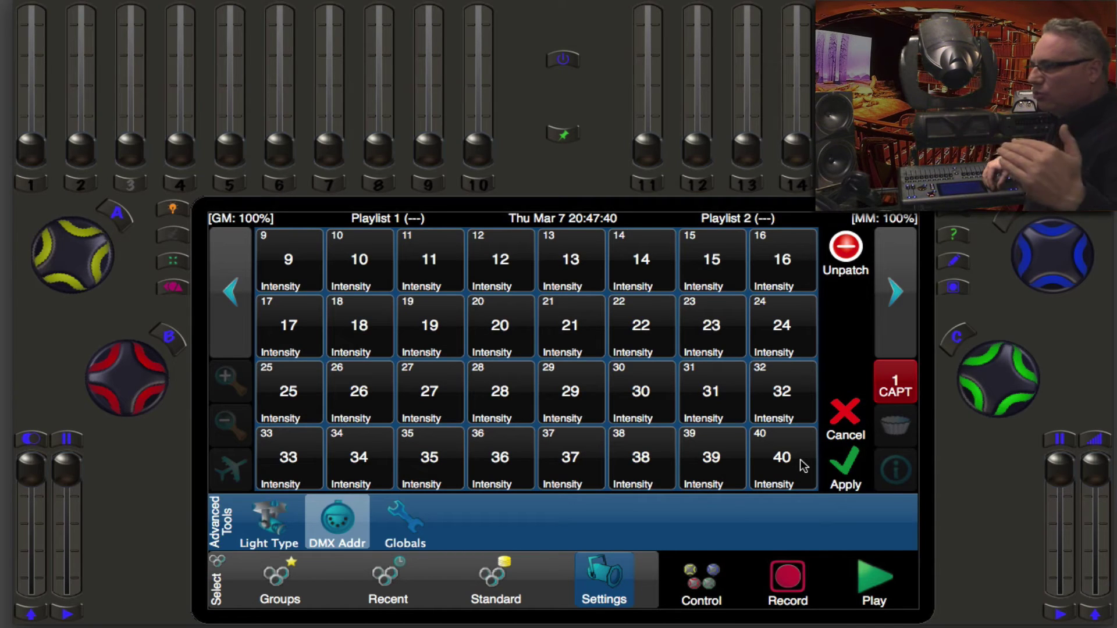
{"action": "scroll", "coordinate": [801, 464], "scroll_direction": "down", "scroll_amount": 1}
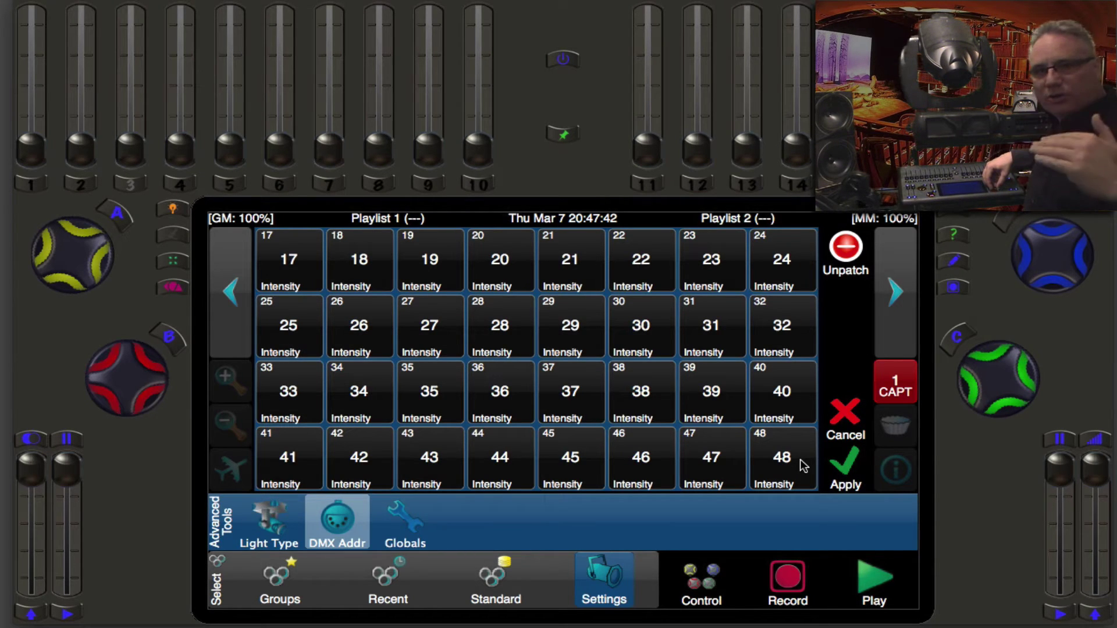
{"action": "scroll", "coordinate": [801, 464], "scroll_direction": "down", "scroll_amount": 1}
{"action": "scroll", "coordinate": [802, 464], "scroll_direction": "up", "scroll_amount": 3}
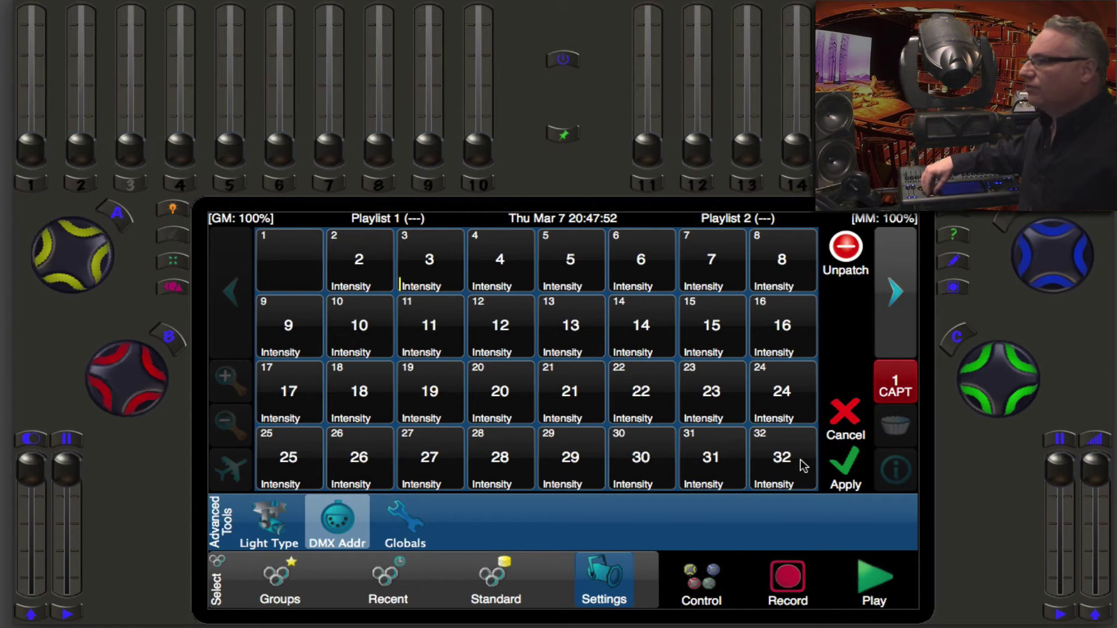
{"action": "key", "text": "Right"}
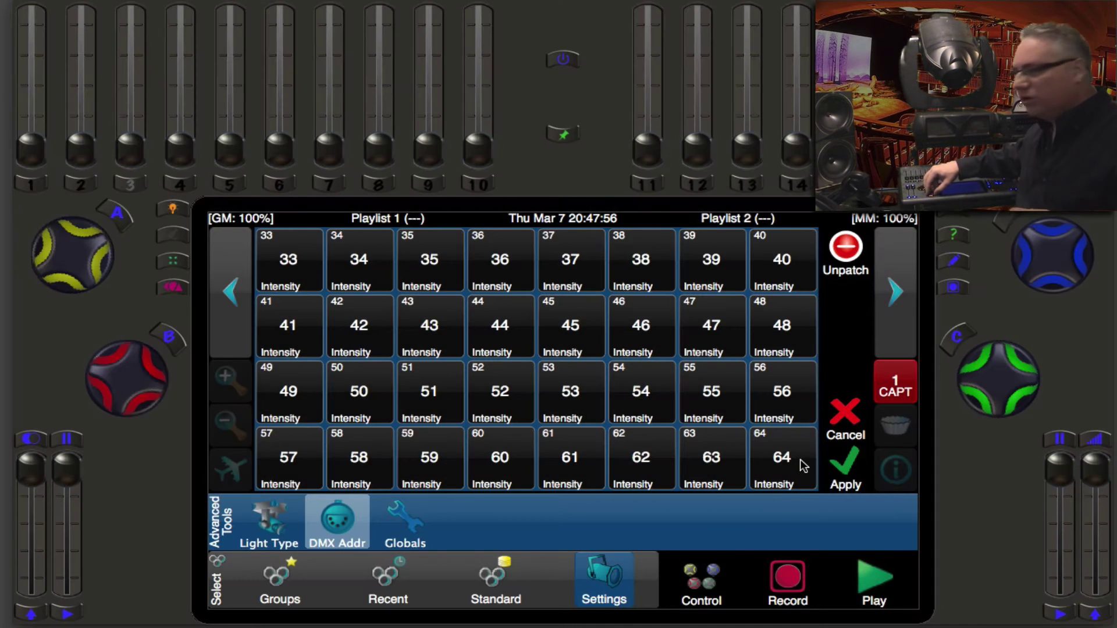
{"action": "key", "text": "Right"}
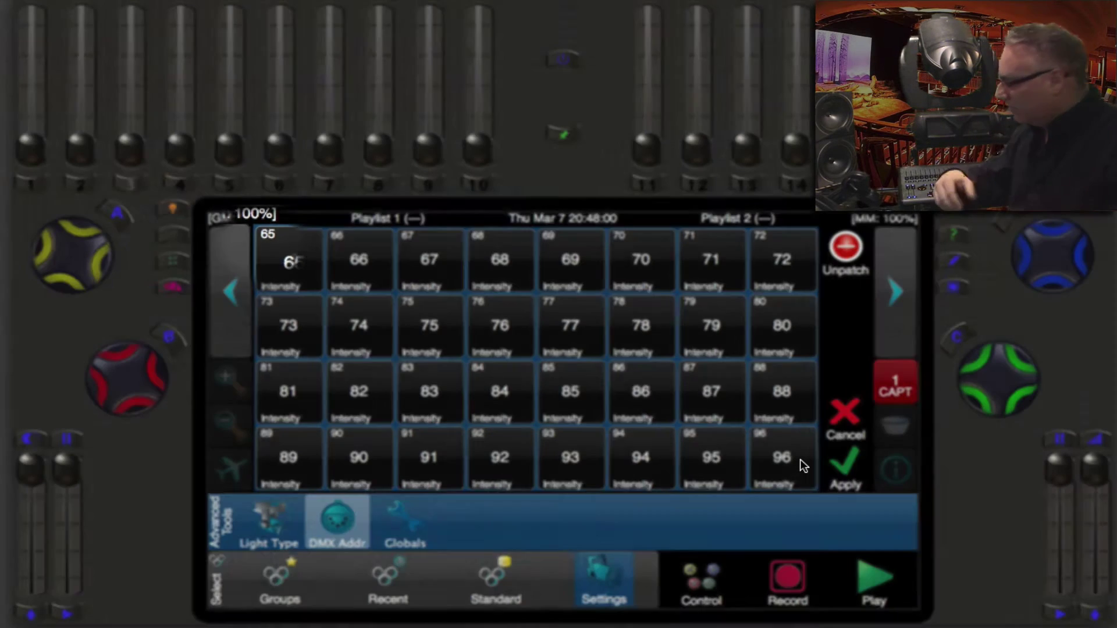
{"action": "key", "text": "Right"}
{"action": "key", "text": "Right"}
{"action": "key", "text": "Right"}
{"action": "key", "text": "Right"}
{"action": "key", "text": "Right"}
{"action": "key", "text": "Right"}
{"action": "key", "text": "Right"}
{"action": "key", "text": "Right"}
{"action": "key", "text": "Right"}
{"action": "key", "text": "Right"}
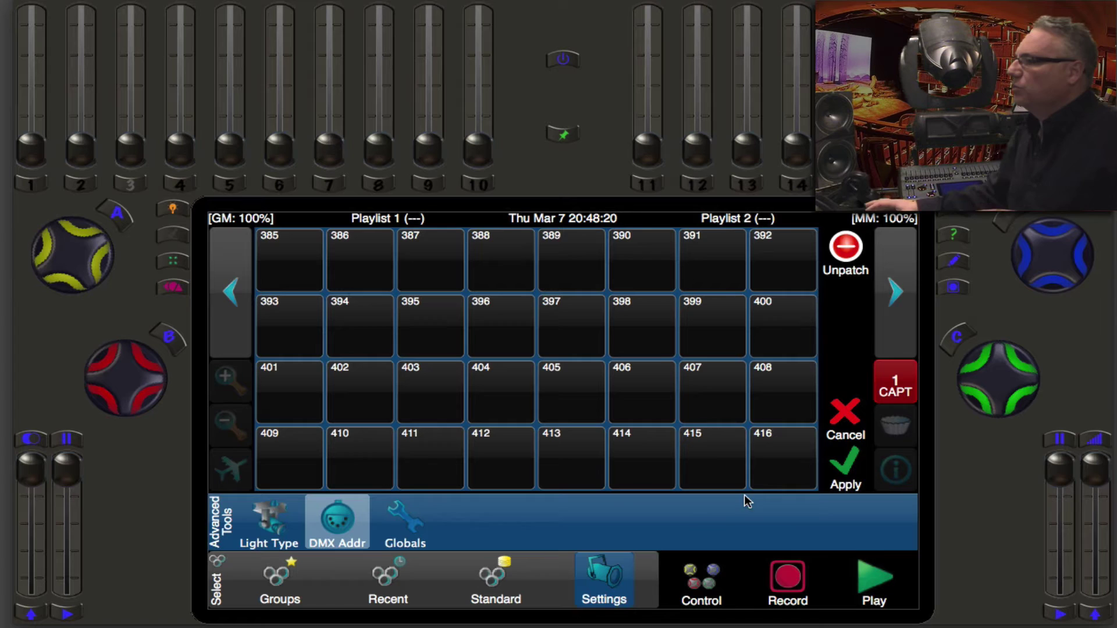
Patch light 1's VL2000 Spot at DMX 401–417 and apply it, returning to Groups
{"action": "left_click", "coordinate": [270, 400]}
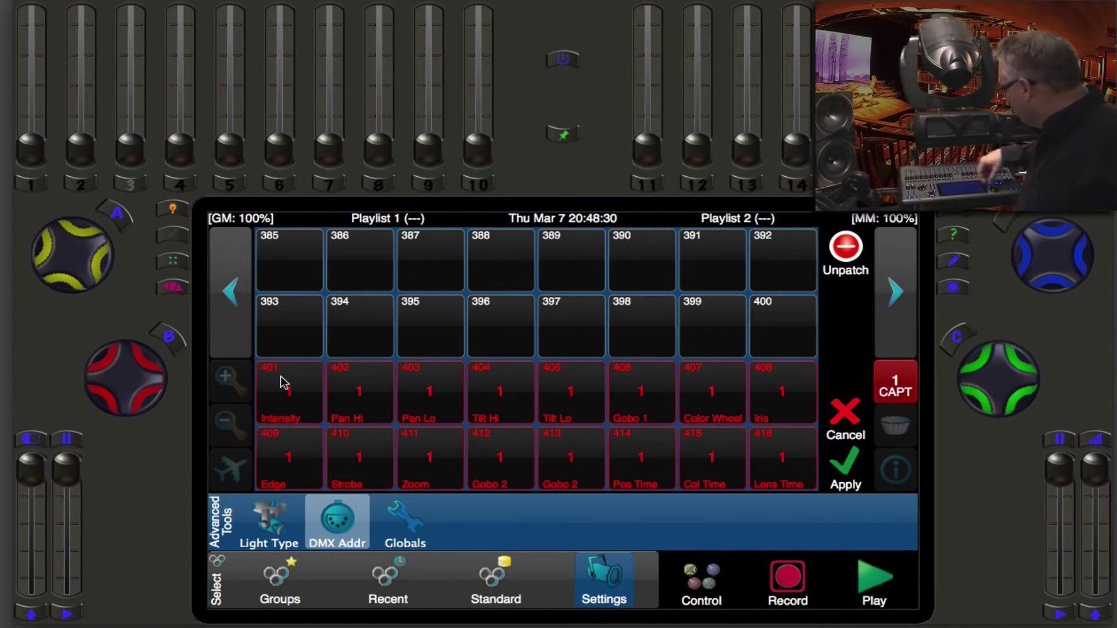
{"action": "scroll", "coordinate": [280, 382], "scroll_direction": "down", "scroll_amount": 1}
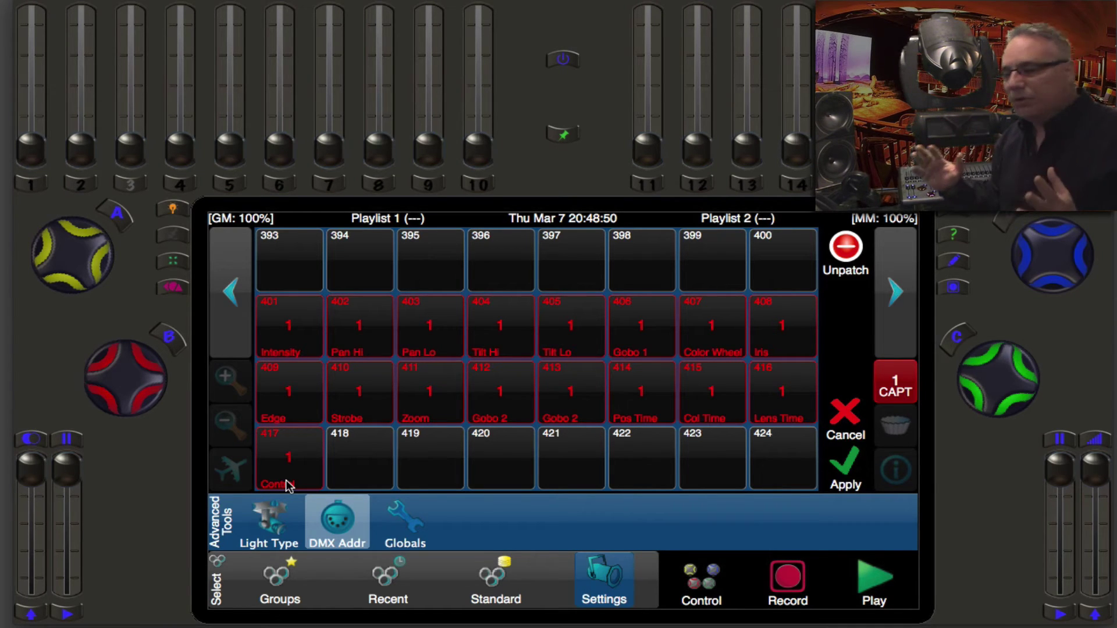
{"action": "left_click", "coordinate": [856, 471]}
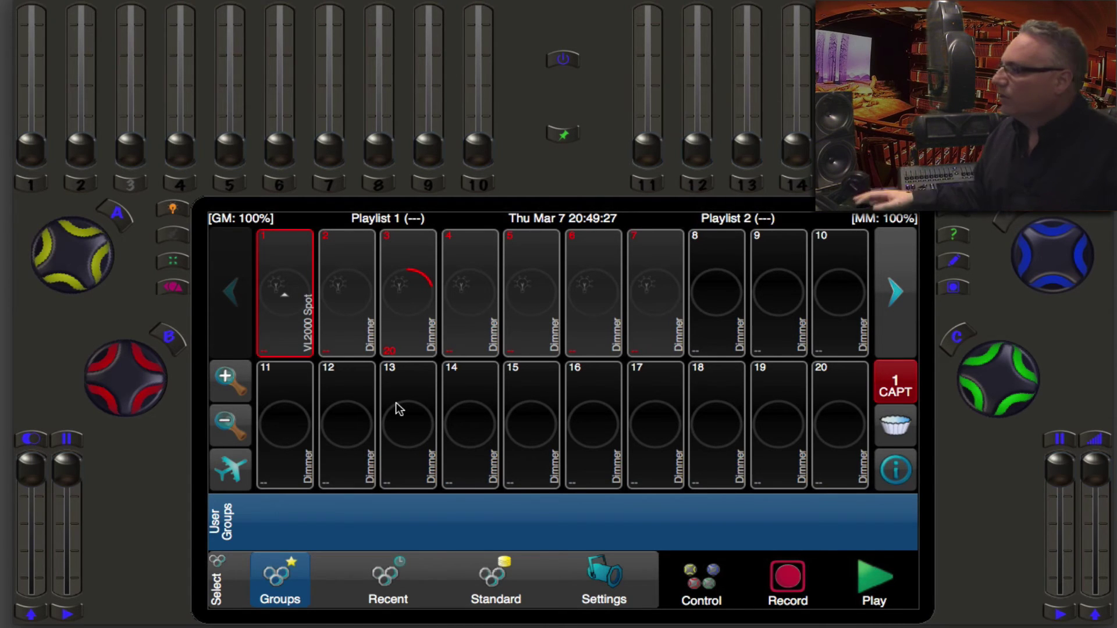
Select fixtures 11 through 20 and open their DMX address settings
{"action": "left_click", "coordinate": [303, 432]}
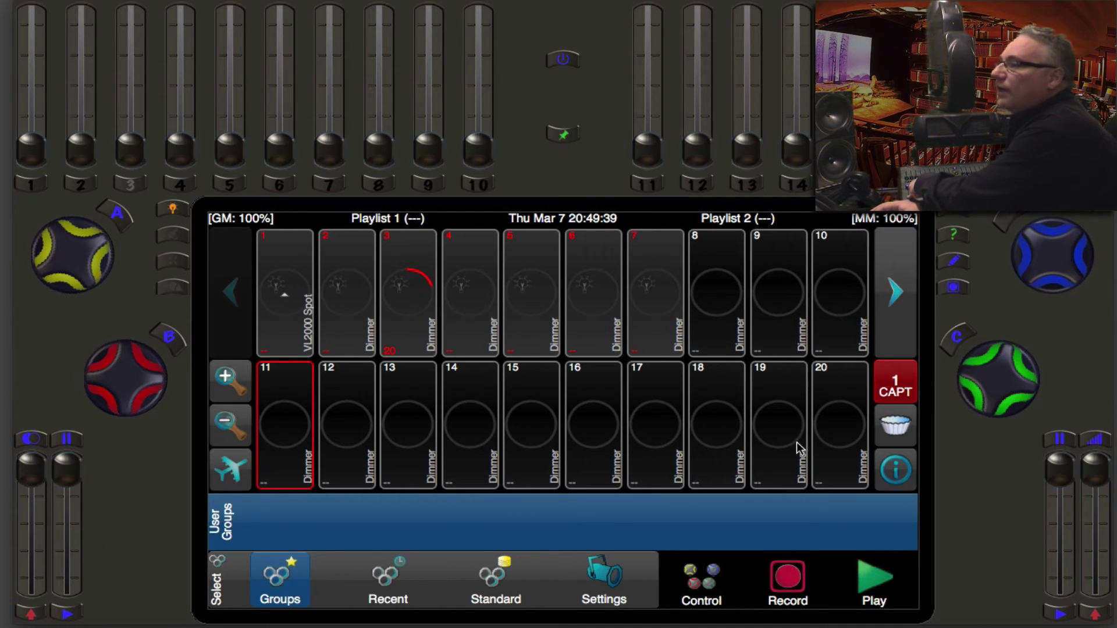
{"action": "left_click", "coordinate": [833, 445], "text": "shift"}
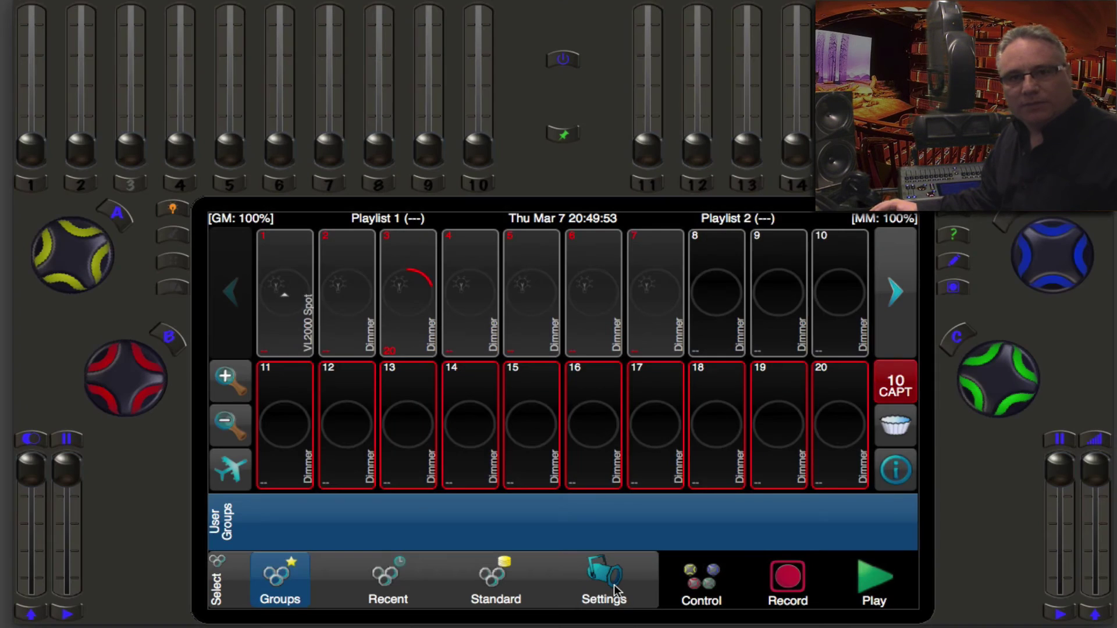
{"action": "left_click", "coordinate": [605, 578]}
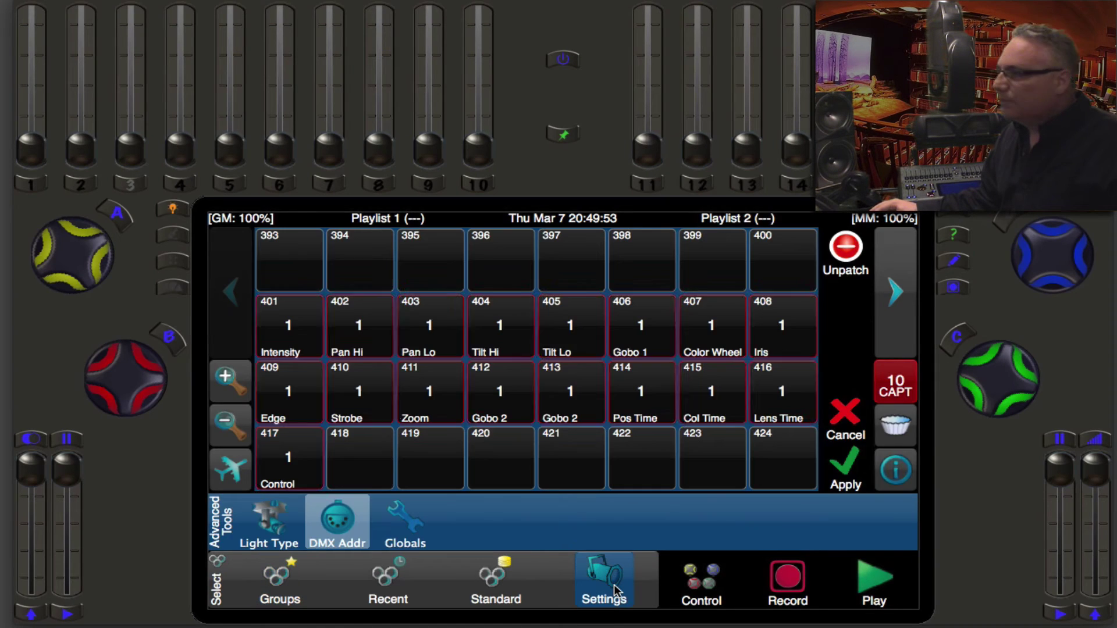
Browse the light type list to VARI*LITE, moving from VL1100 TSD to VL2000 Spot
{"action": "left_click", "coordinate": [287, 524]}
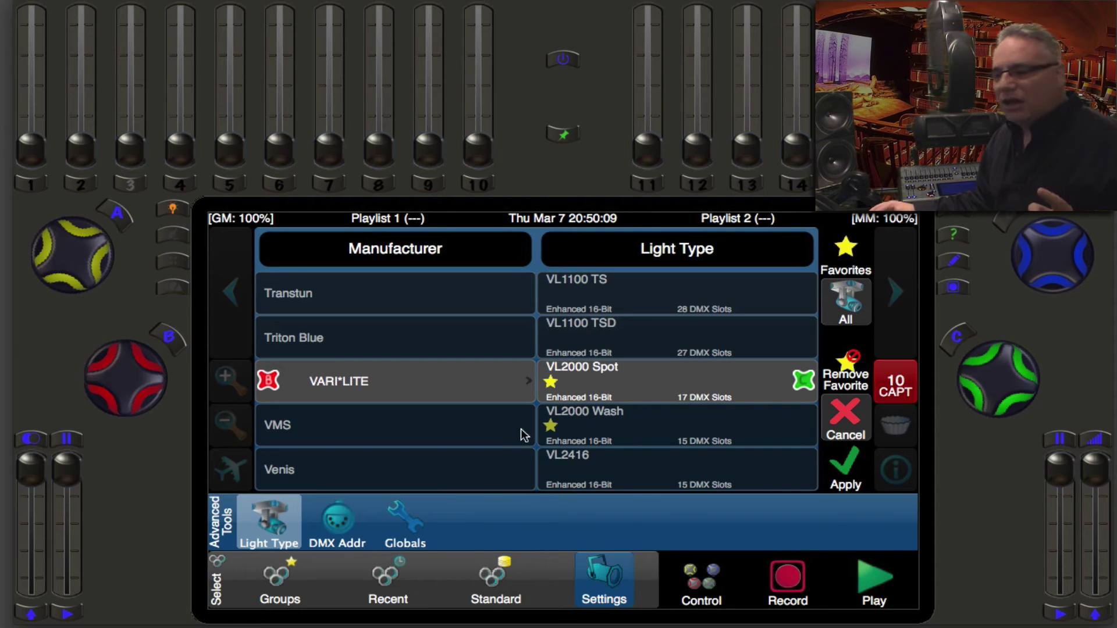
{"action": "left_click_drag", "start_coordinate": [551, 401], "coordinate": [791, 410]}
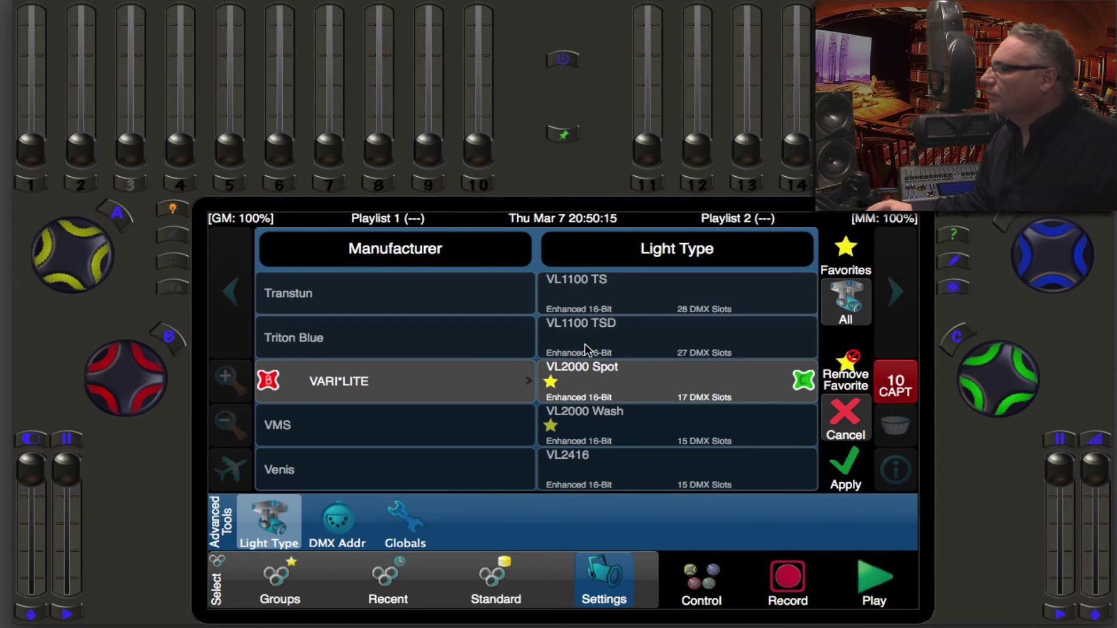
{"action": "left_click", "coordinate": [602, 349]}
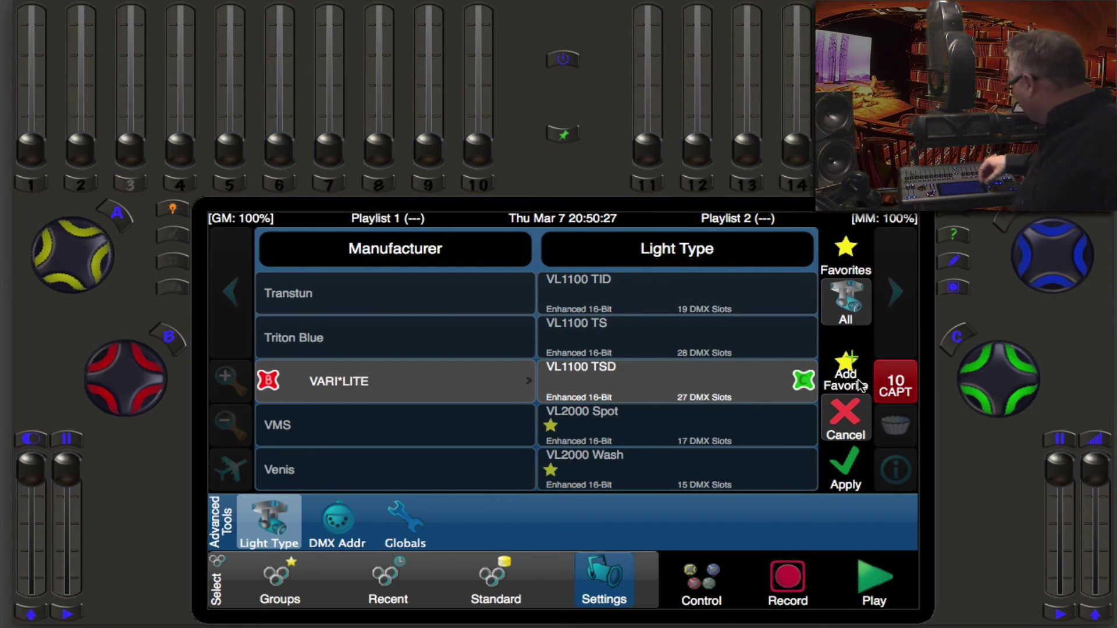
{"action": "key", "text": "Down"}
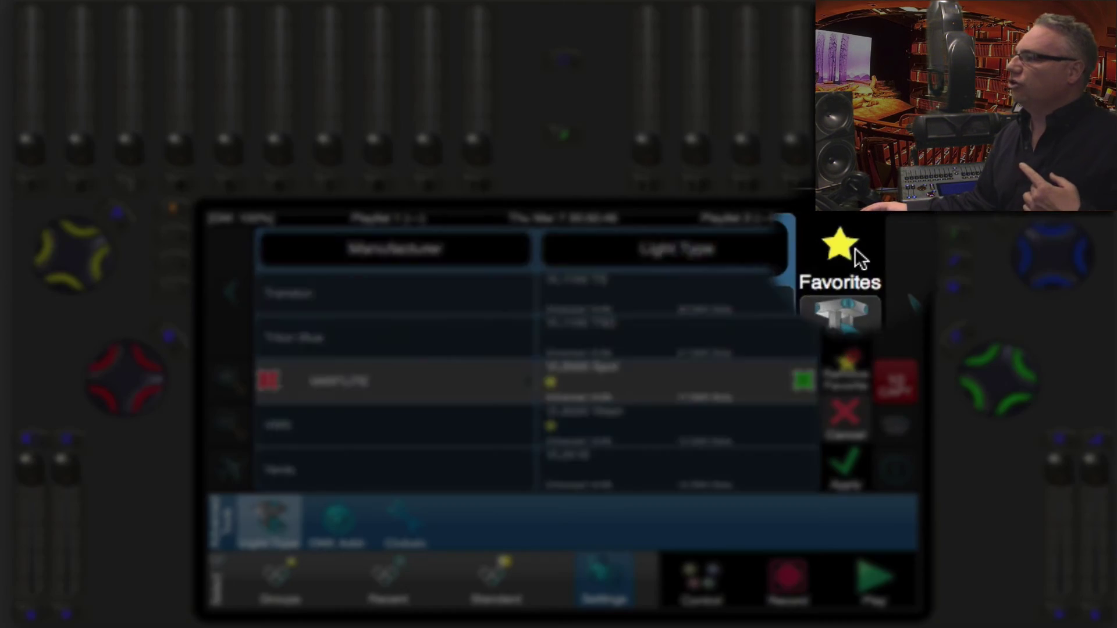
Assign Generic 3 Channel RGB from Favorites to fixtures 11–20 and apply it
{"action": "left_click", "coordinate": [855, 251]}
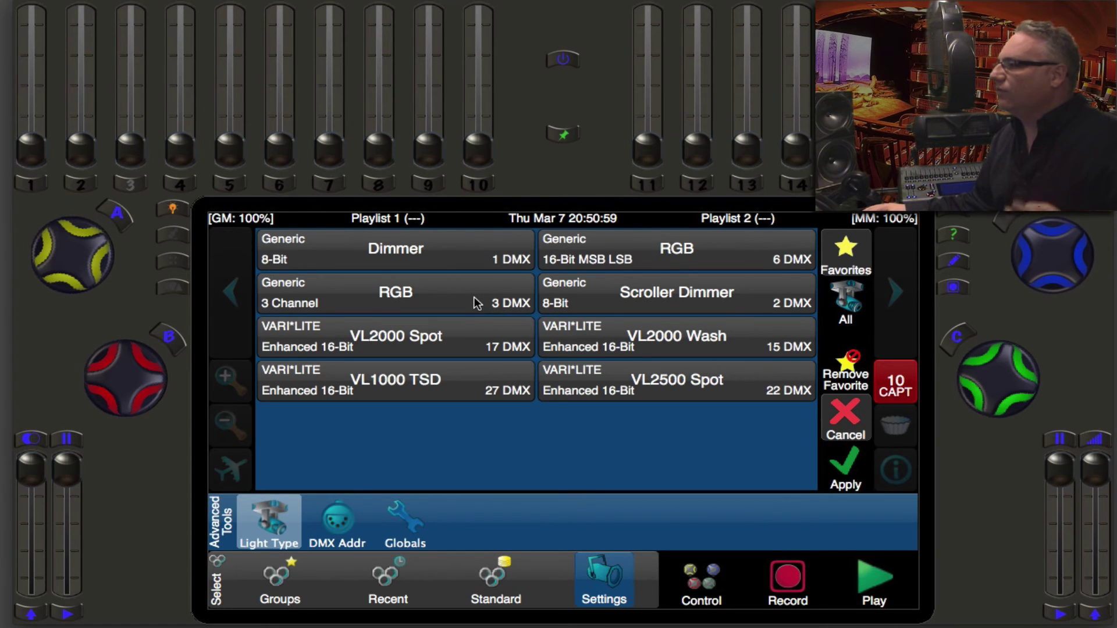
{"action": "left_click", "coordinate": [476, 303]}
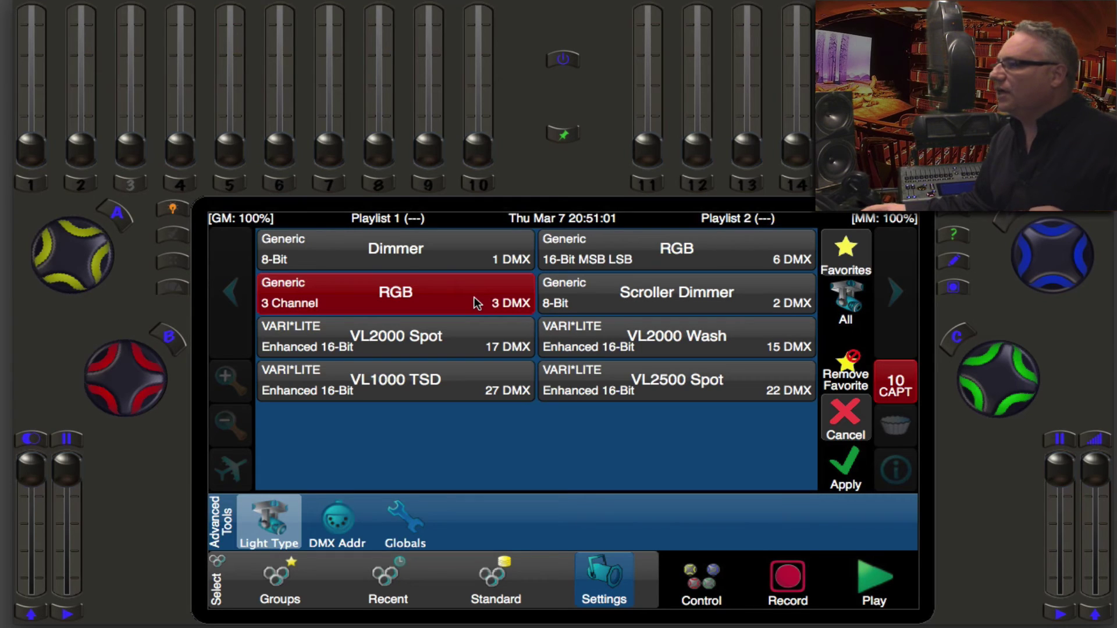
{"action": "left_click", "coordinate": [859, 460]}
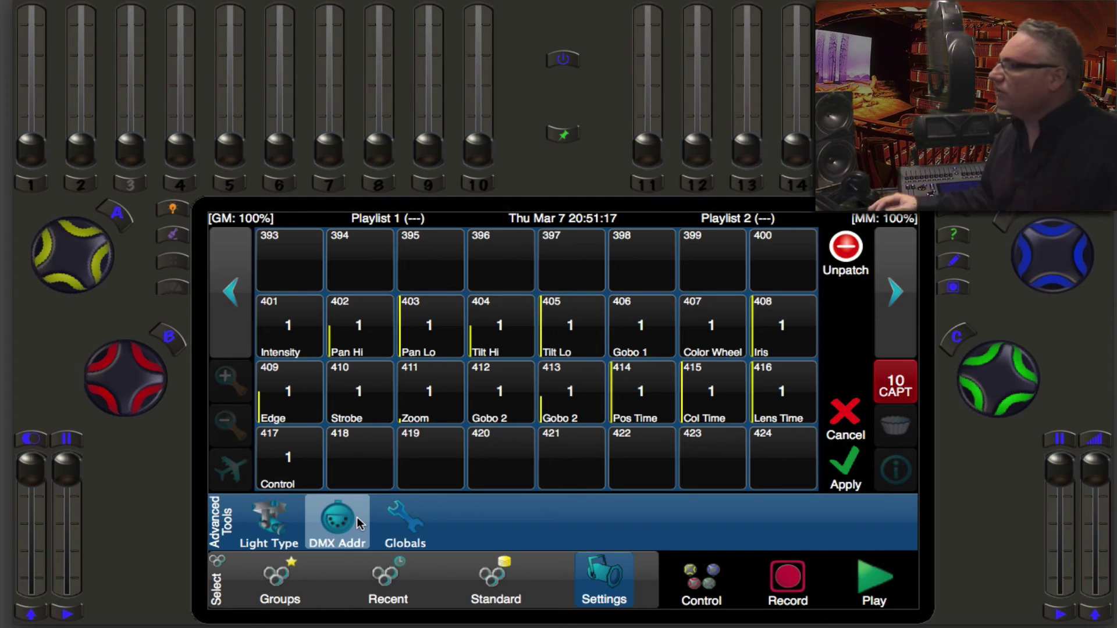
Patch lights 11–20 as RGB fixtures starting at DMX 301, spanning 301–330, and apply
{"action": "left_click", "coordinate": [891, 333]}
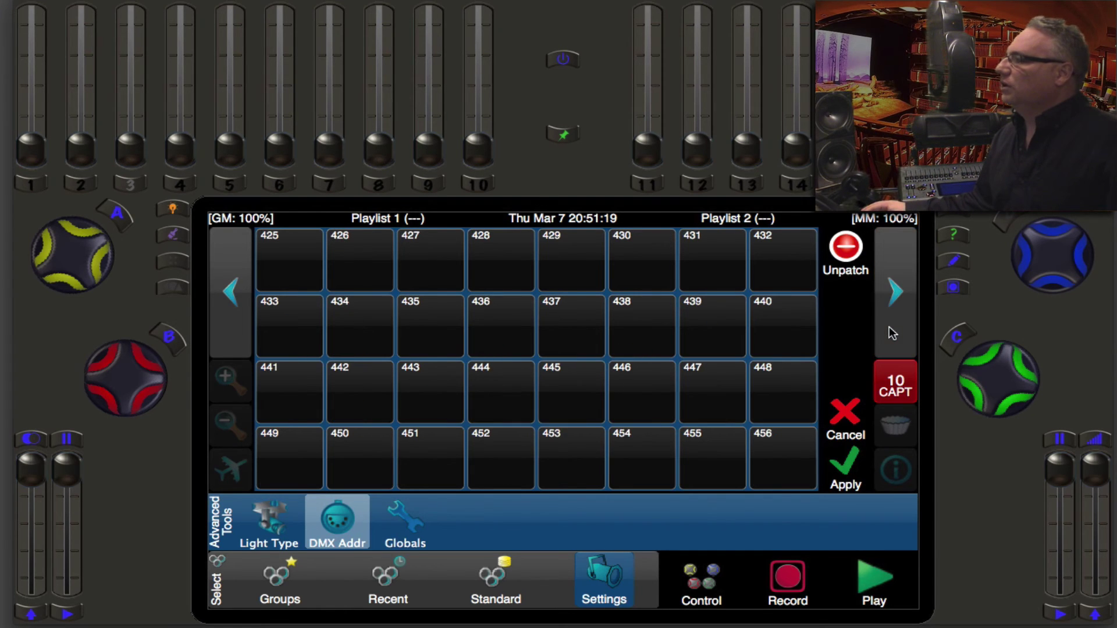
{"action": "left_click", "coordinate": [215, 333]}
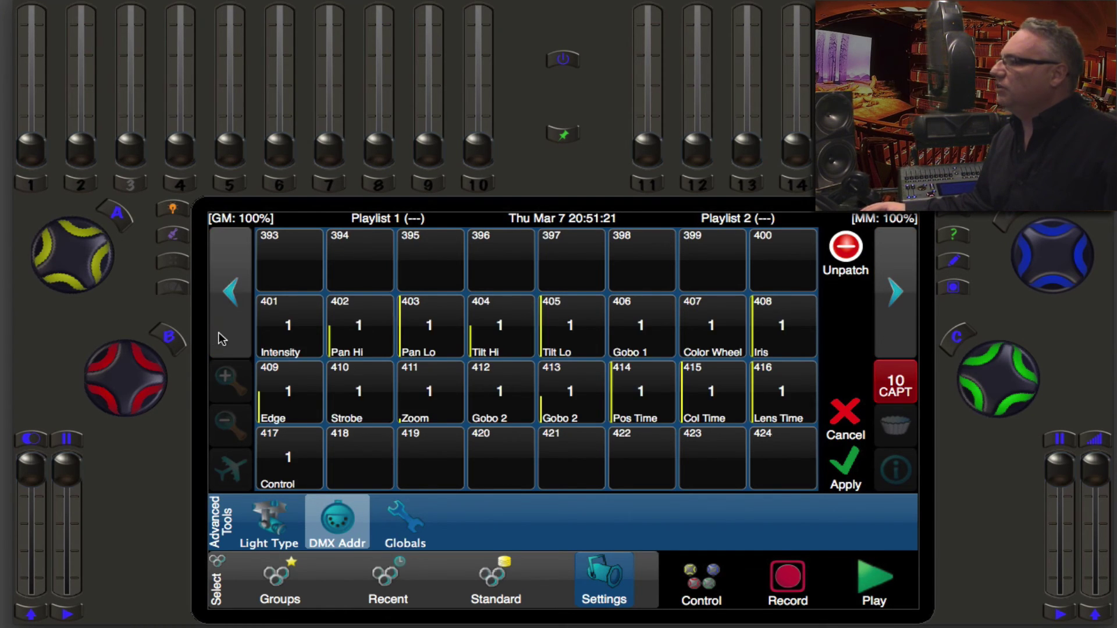
{"action": "left_click", "coordinate": [218, 333]}
{"action": "left_click", "coordinate": [218, 333]}
{"action": "left_click", "coordinate": [218, 333]}
{"action": "left_click", "coordinate": [222, 338]}
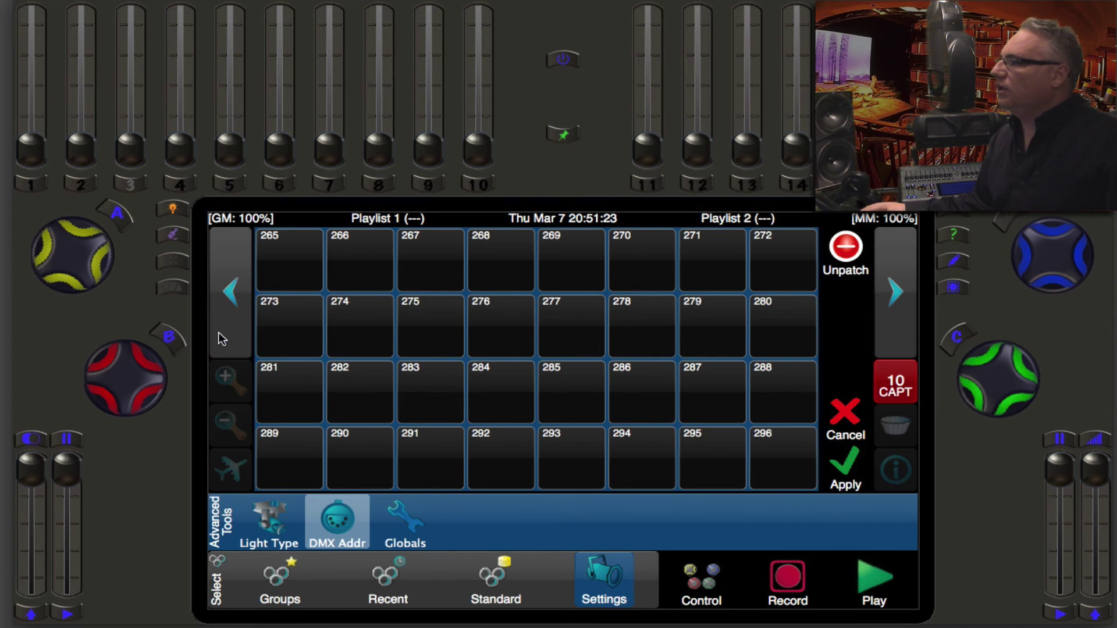
{"action": "left_click", "coordinate": [895, 329]}
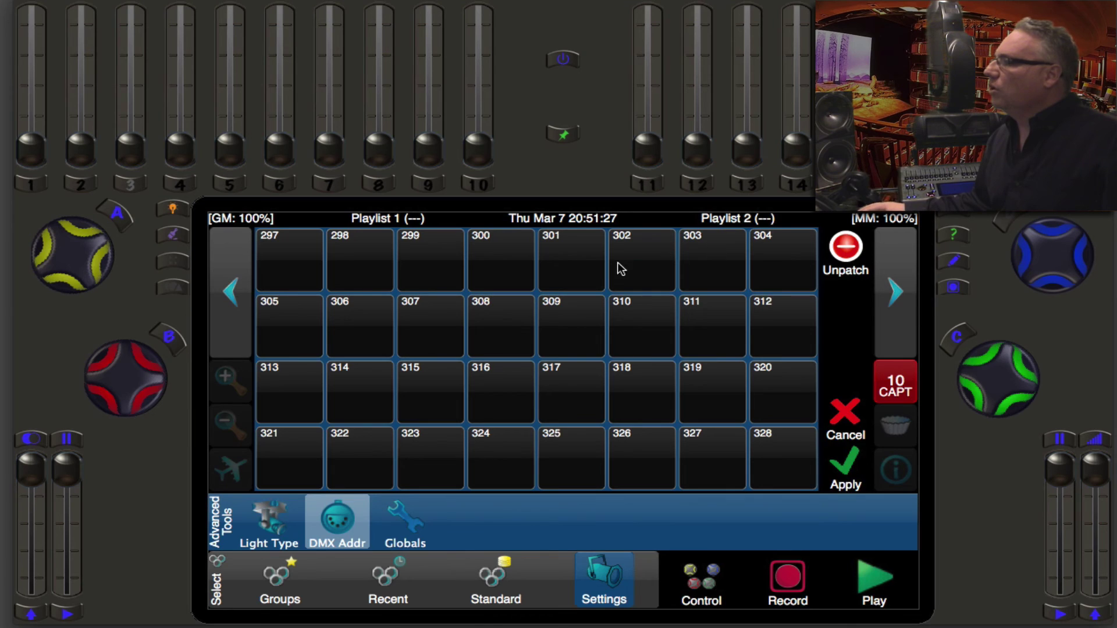
{"action": "left_click", "coordinate": [588, 269]}
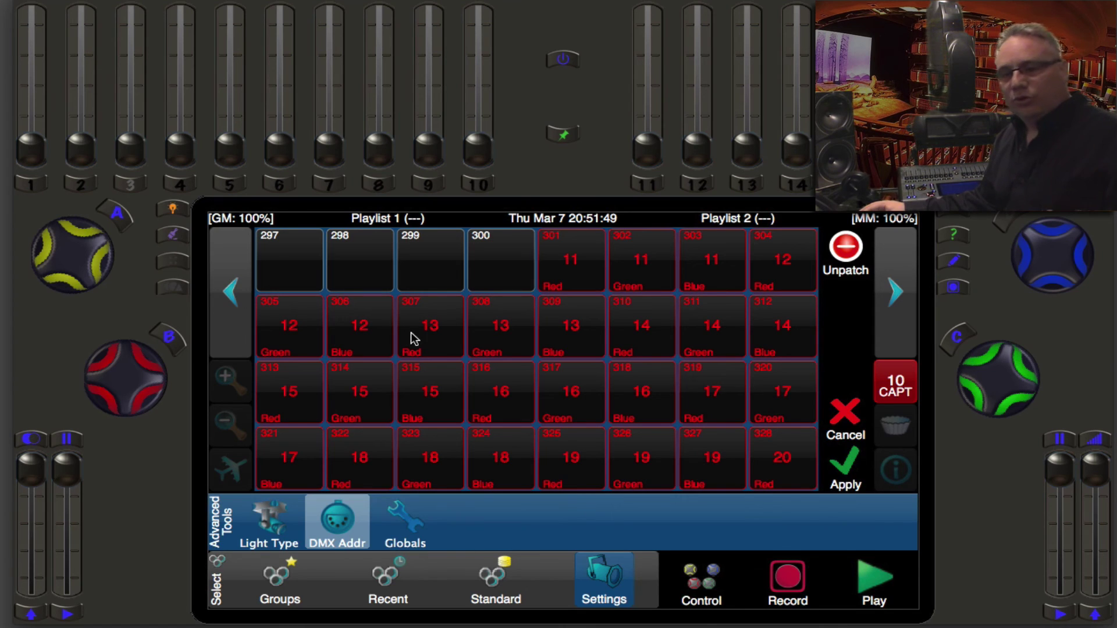
{"action": "left_click", "coordinate": [901, 324]}
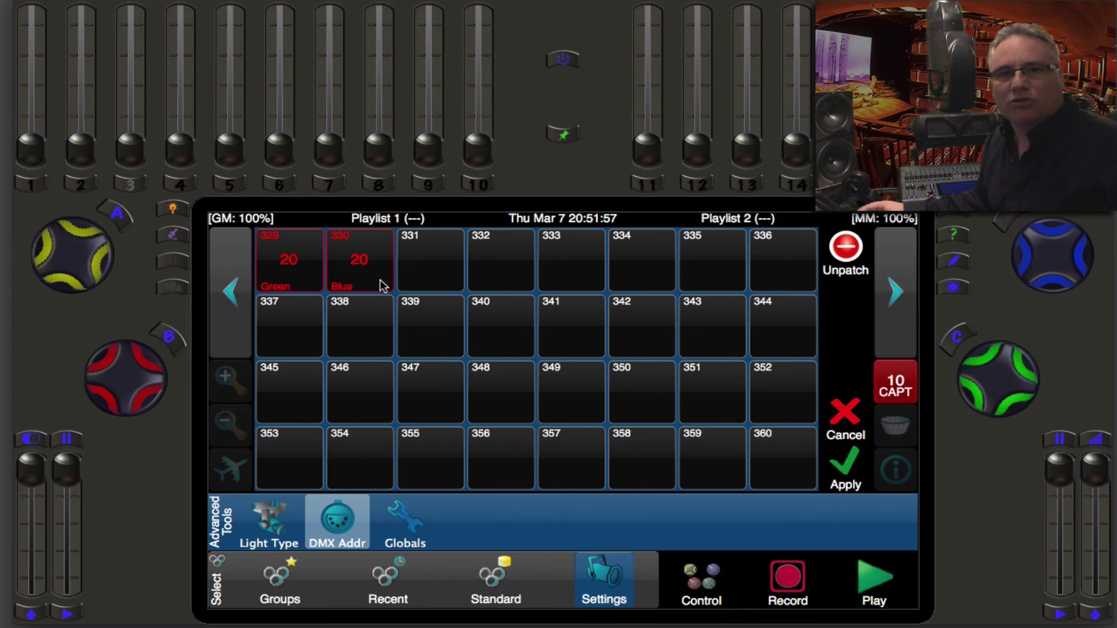
{"action": "left_click", "coordinate": [844, 465]}
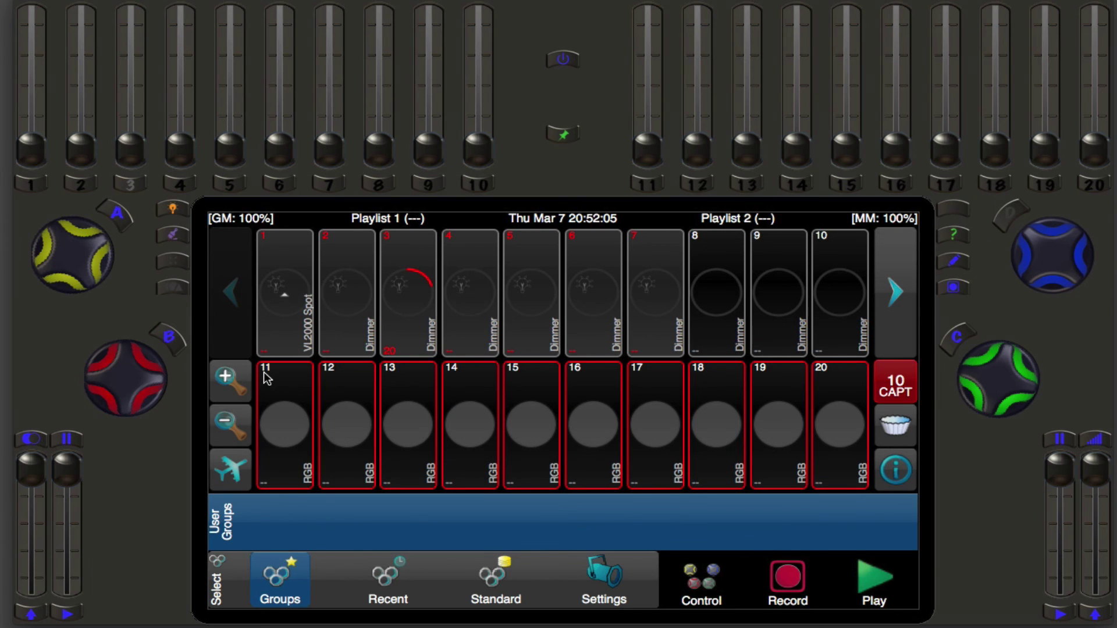
{"action": "left_click_drag", "start_coordinate": [311, 470], "coordinate": [862, 490]}
Clear the selection so lights 11–20 are deselected with nothing captured
{"action": "left_click", "coordinate": [867, 351]}
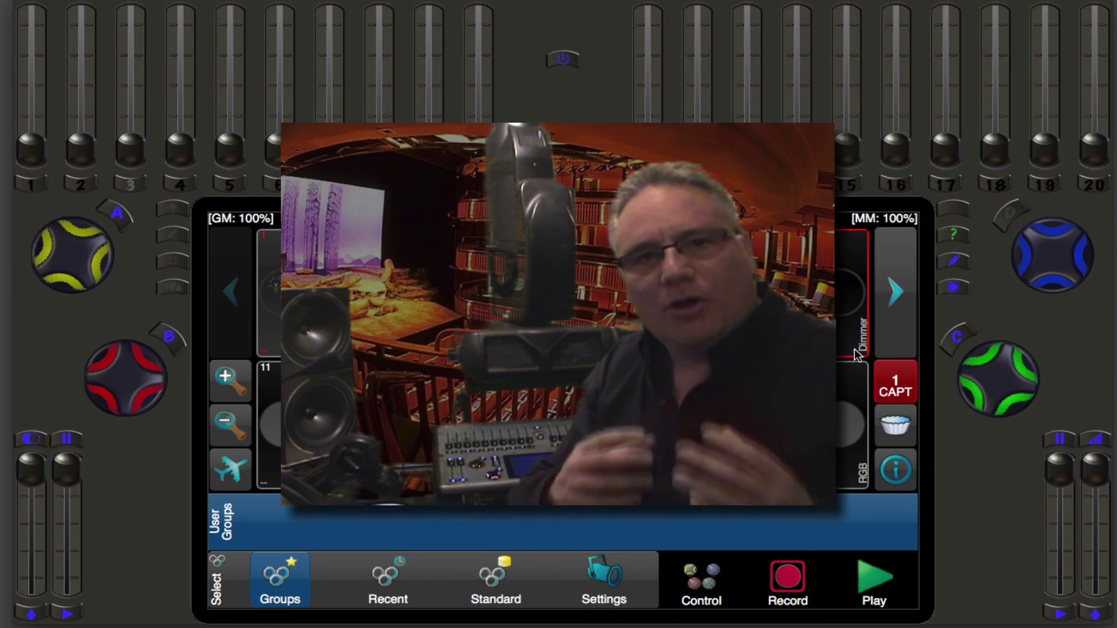